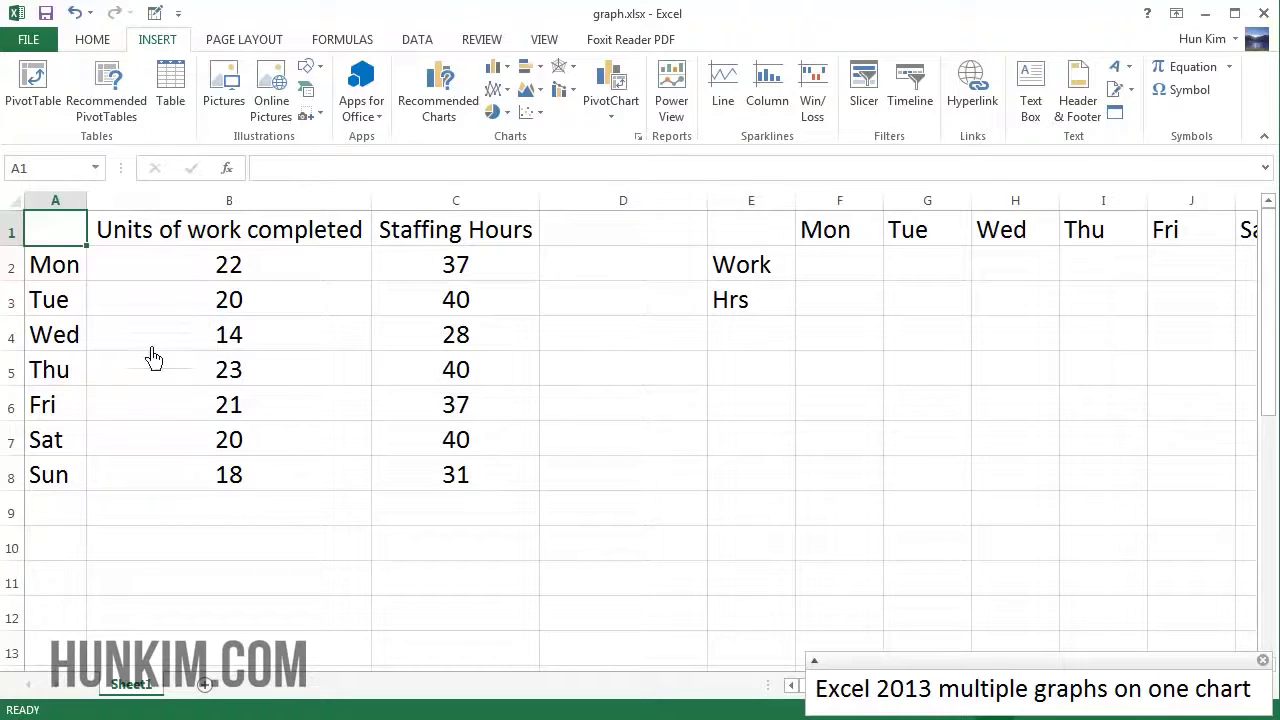
Insert a Clustered Column - Line combo chart from the data in A1:C8
click(180, 288)
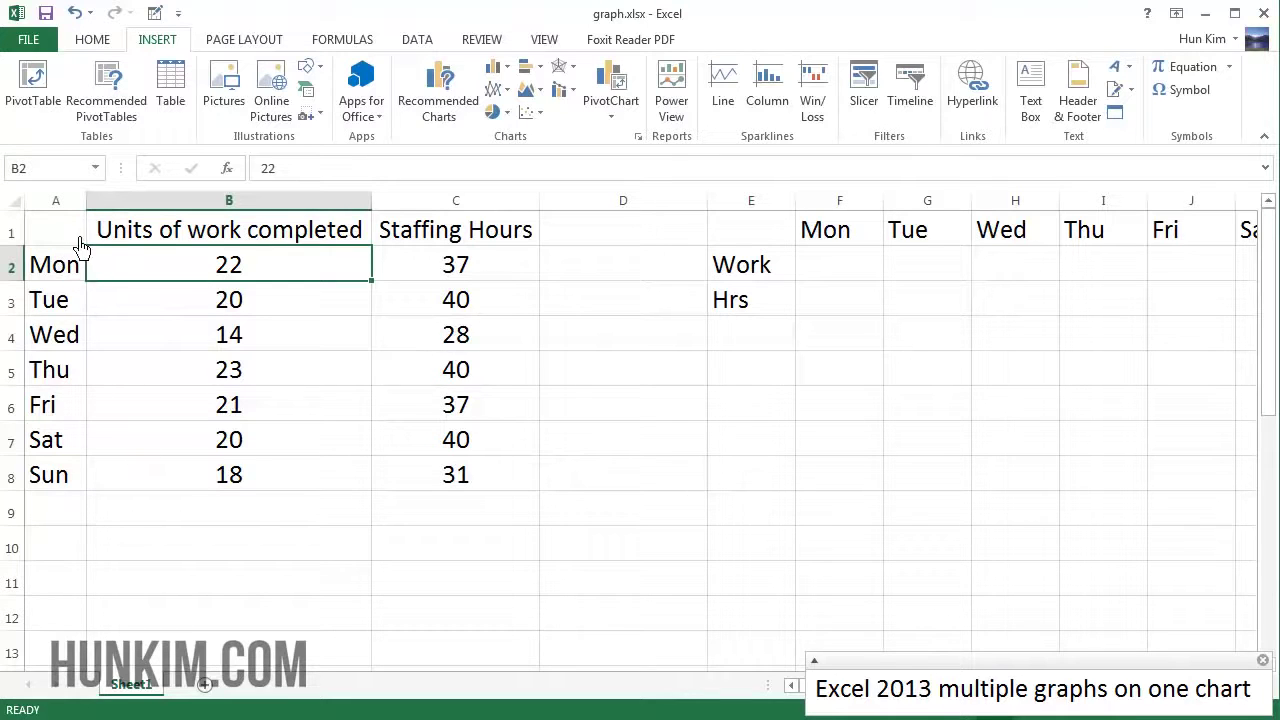
drag(75, 240, 474, 486)
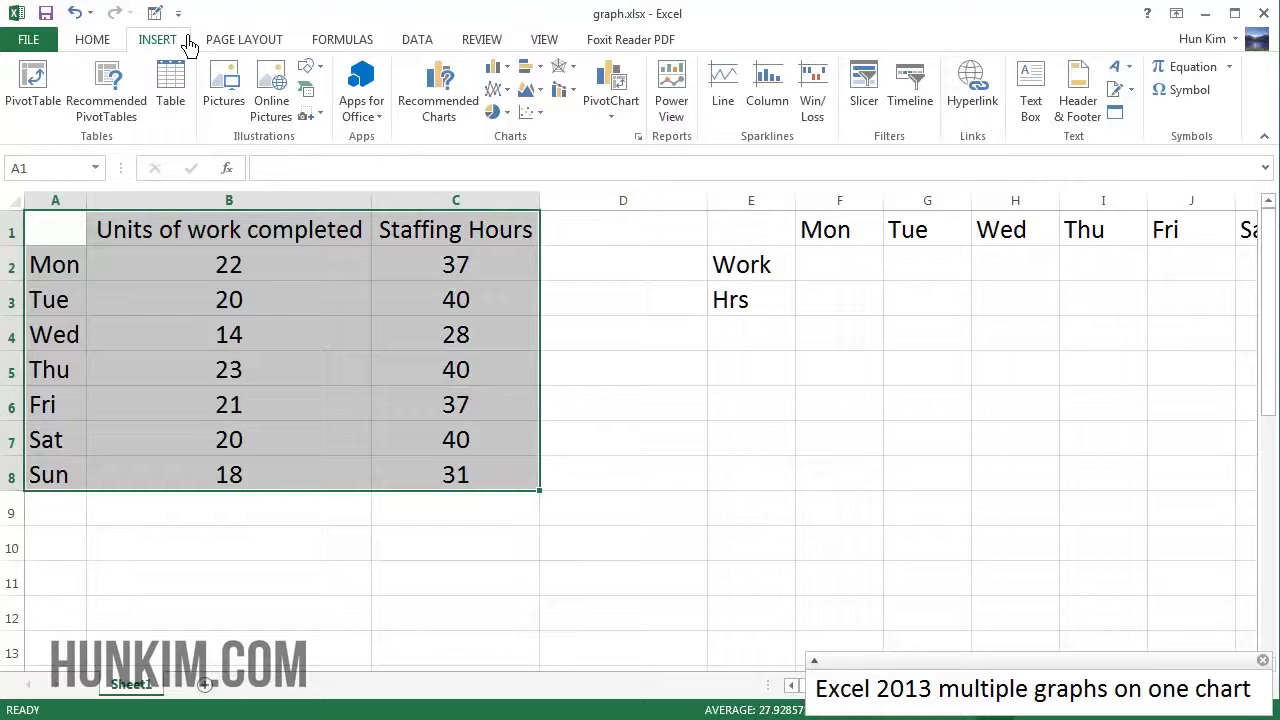
click(453, 112)
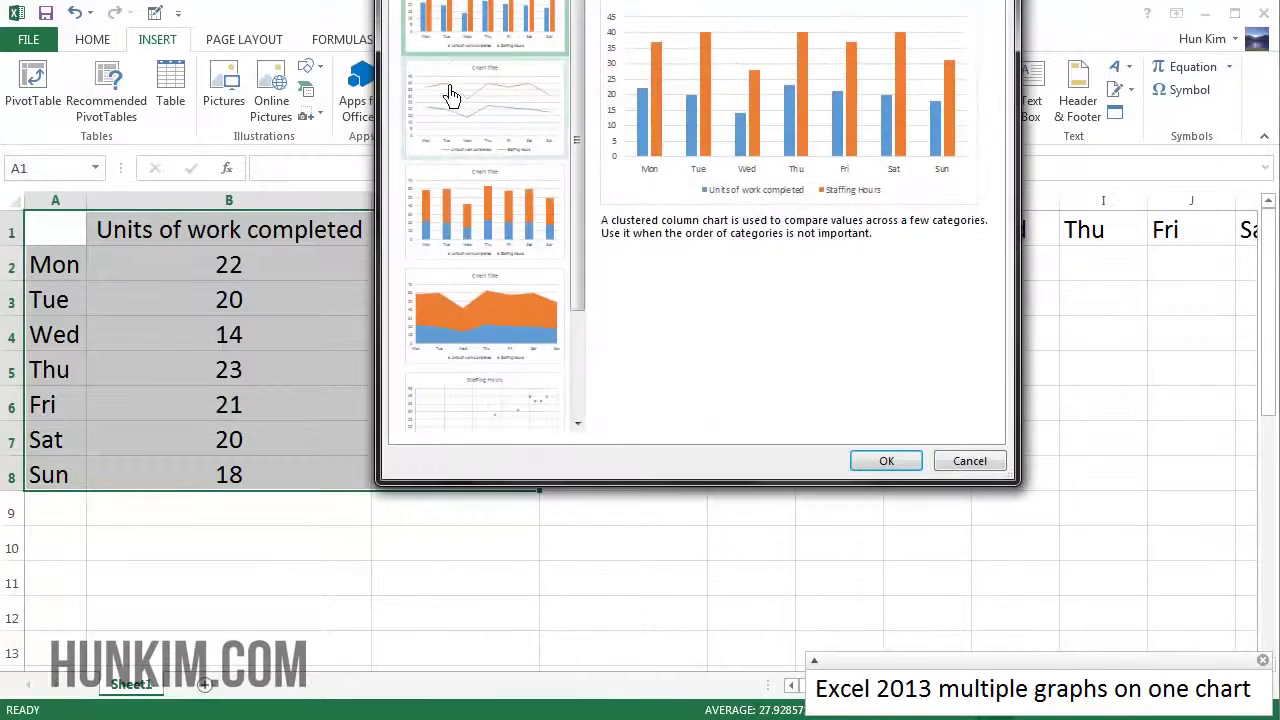
key(ctrl+Tab)
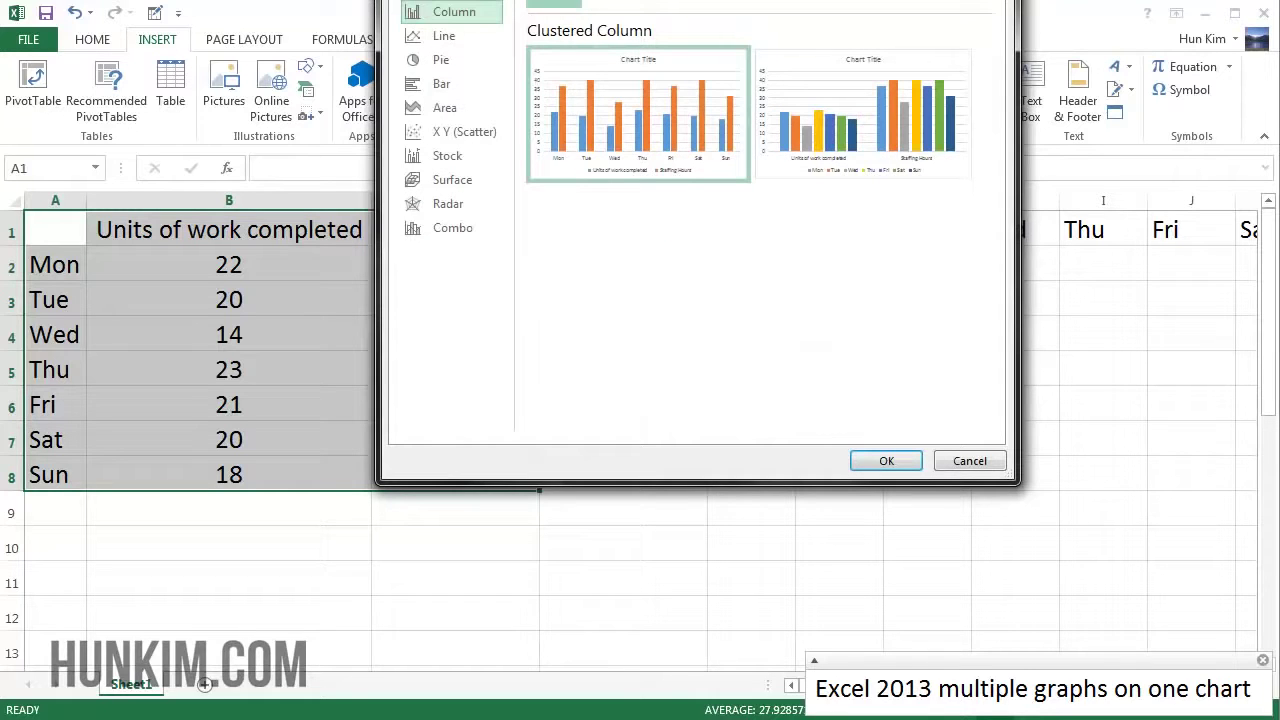
click(466, 232)
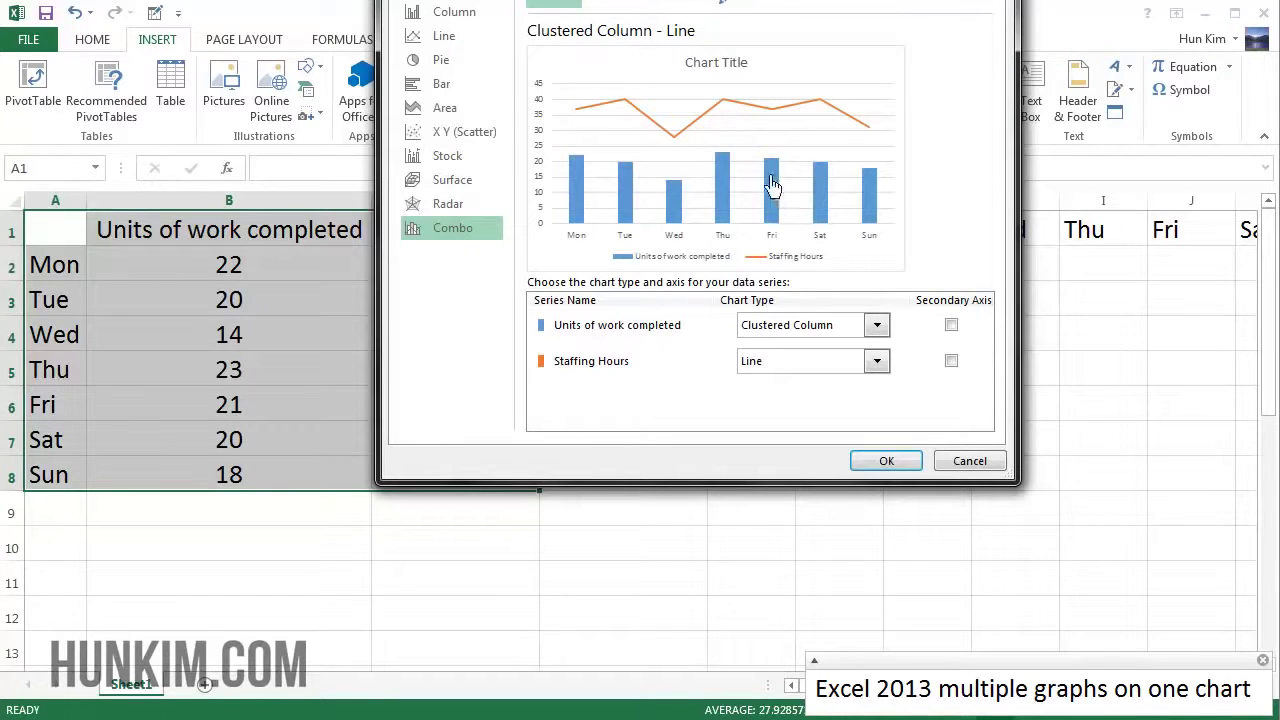
click(886, 461)
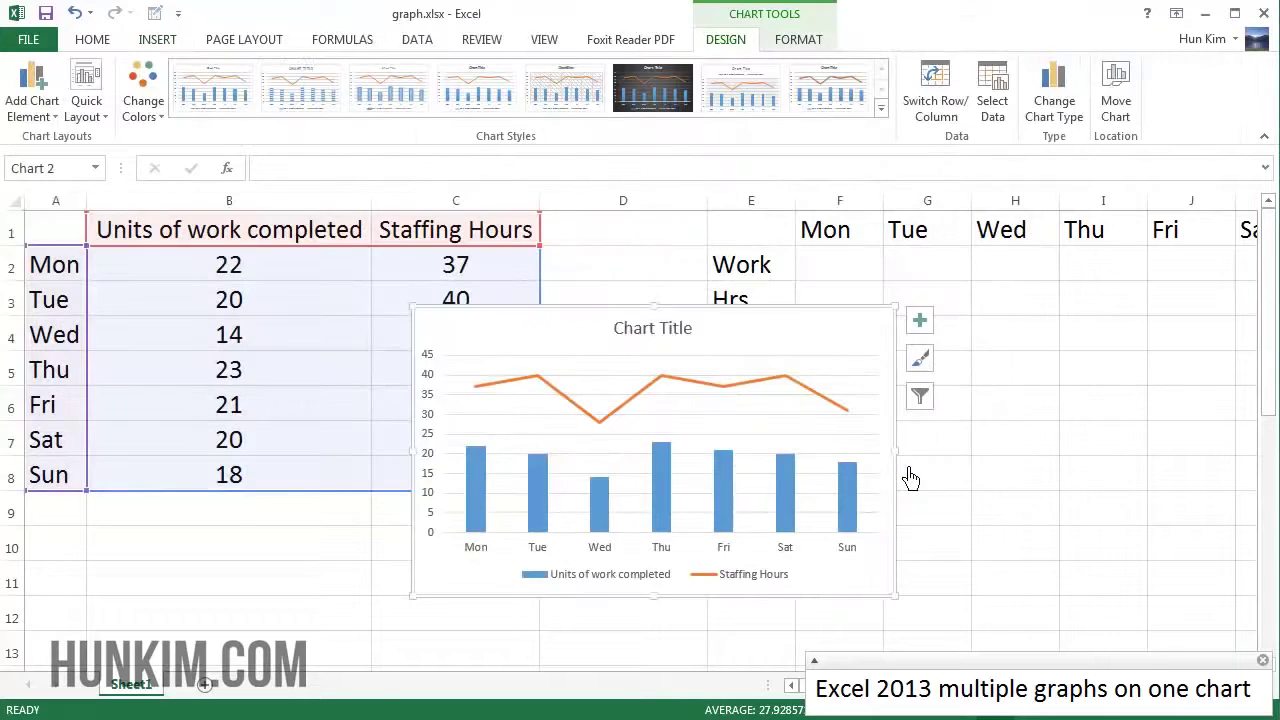
Move the combo chart up beside the units column and enlarge it, and delete the chart
drag(572, 333, 499, 238)
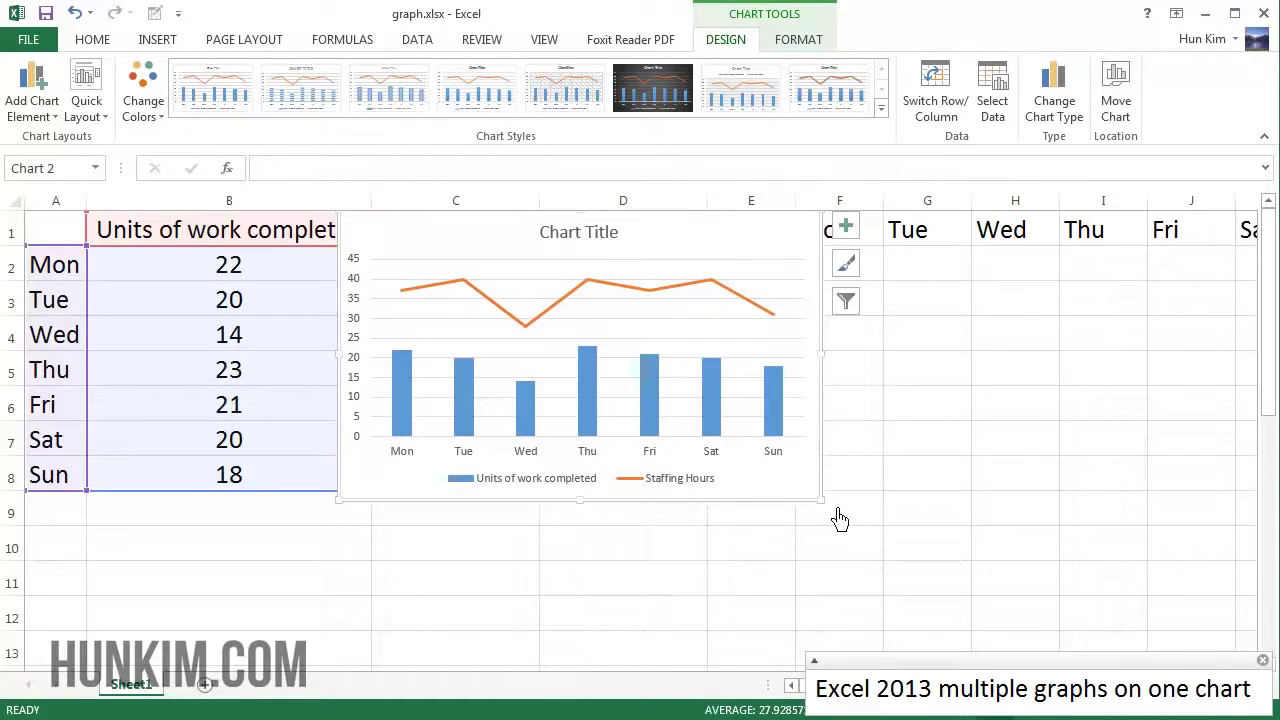
drag(822, 499, 1005, 608)
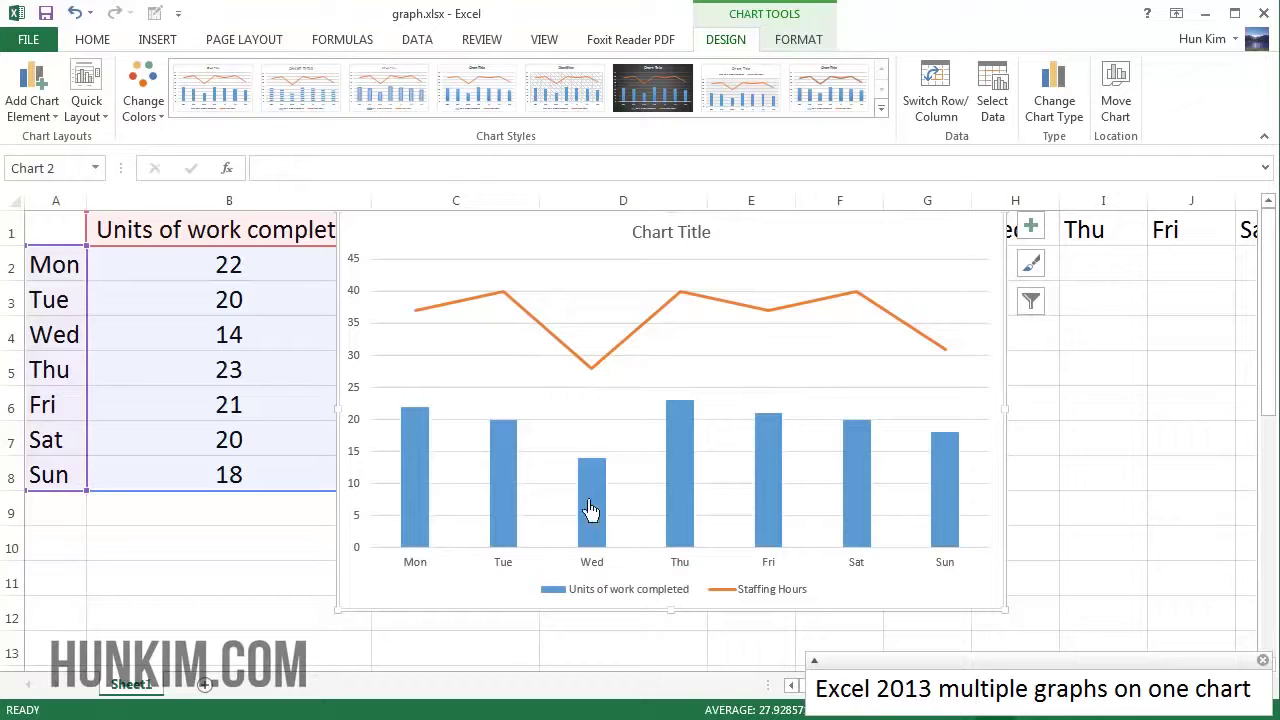
mouse_move(603, 512)
key(Delete)
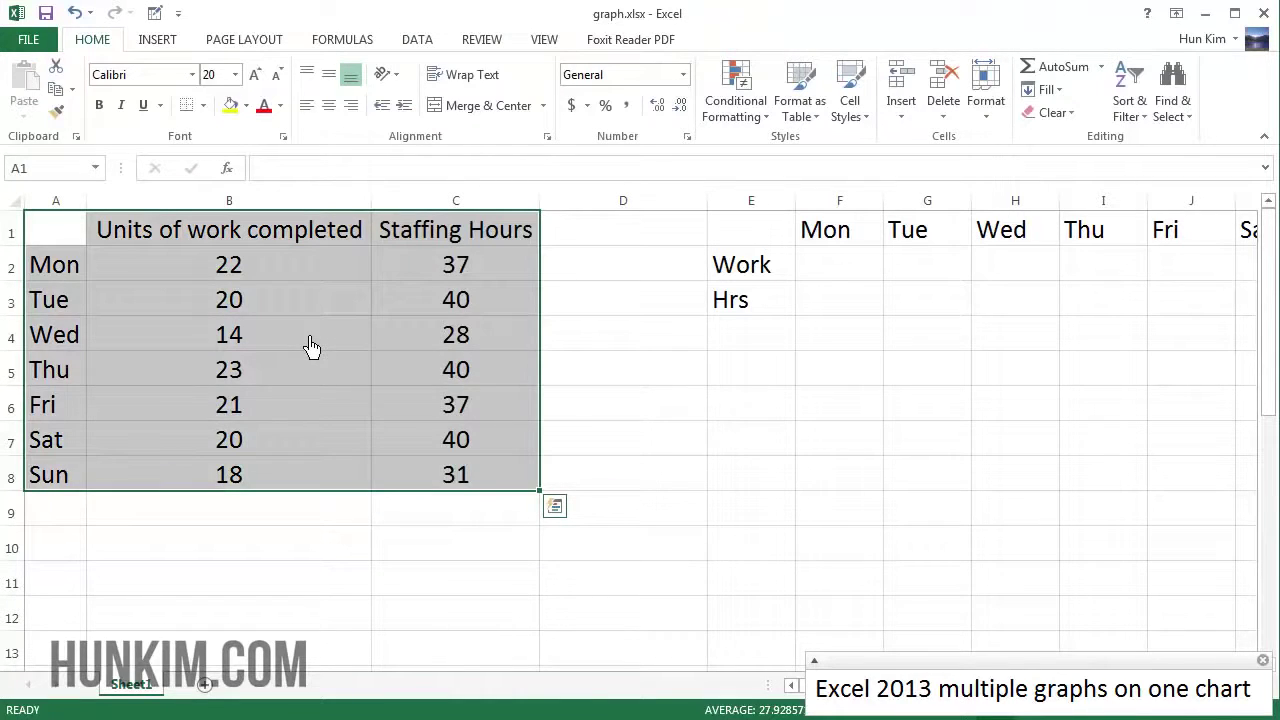
click(168, 44)
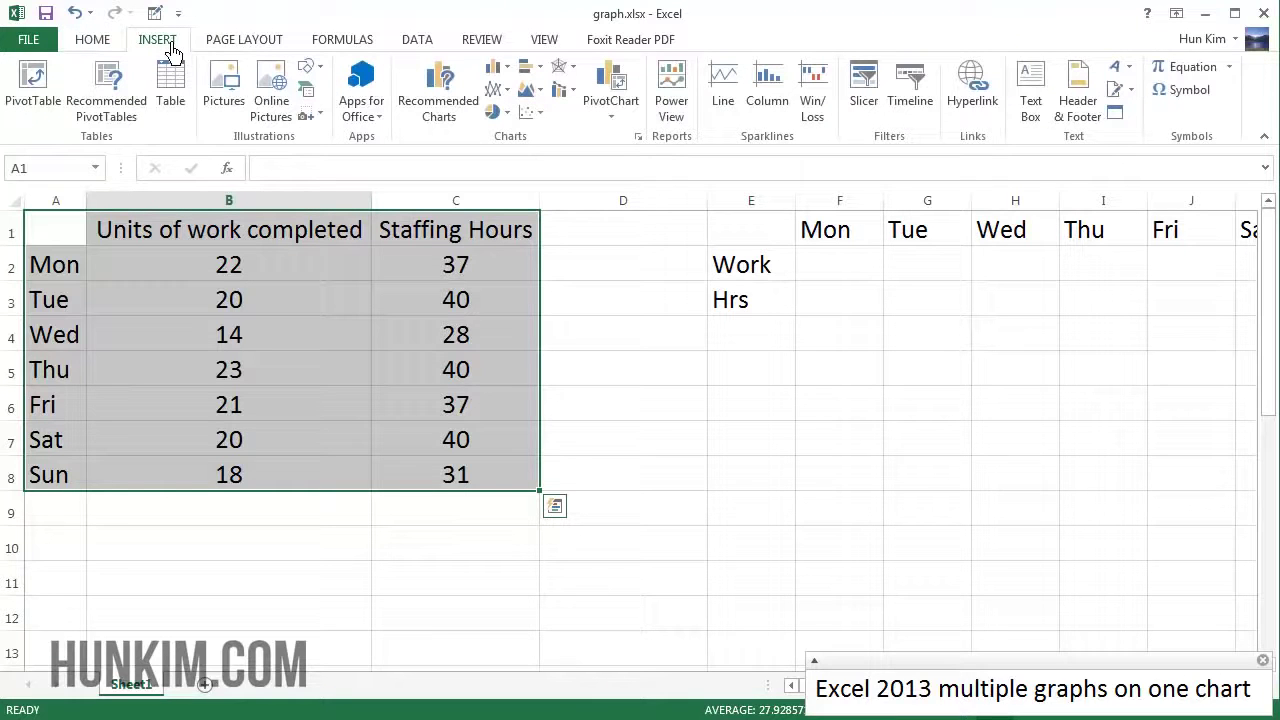
click(460, 115)
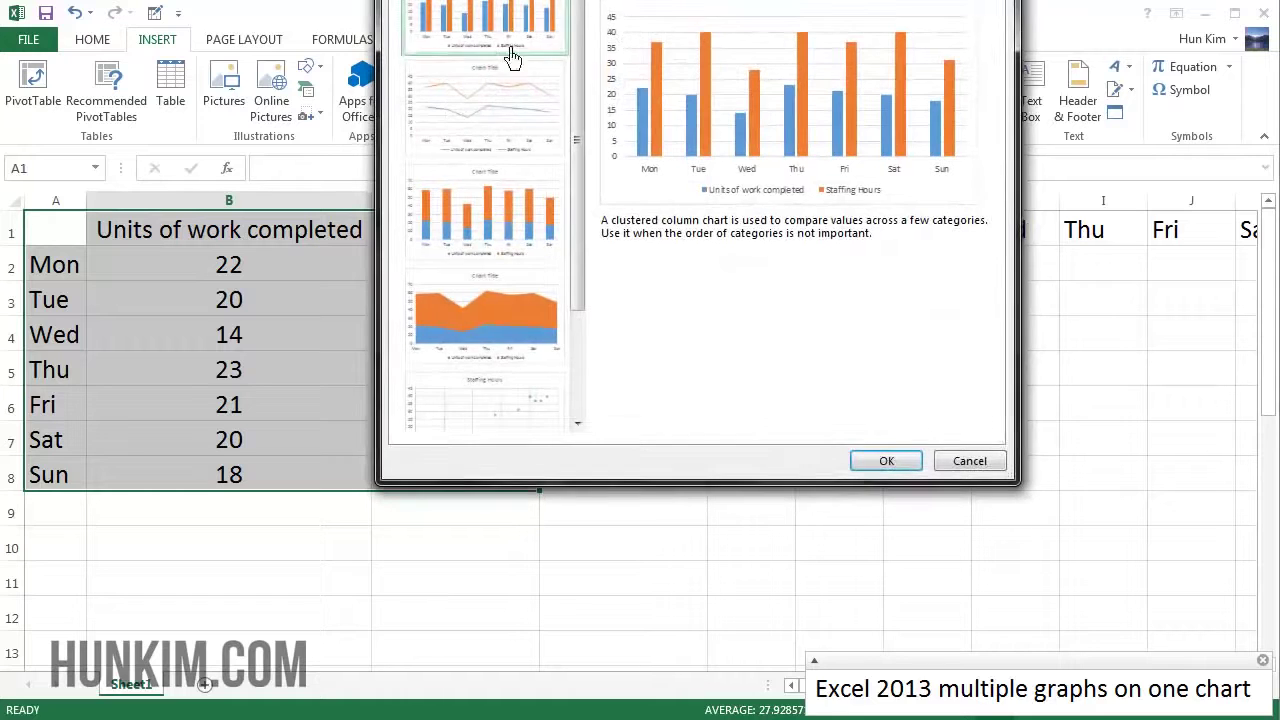
click(995, 468)
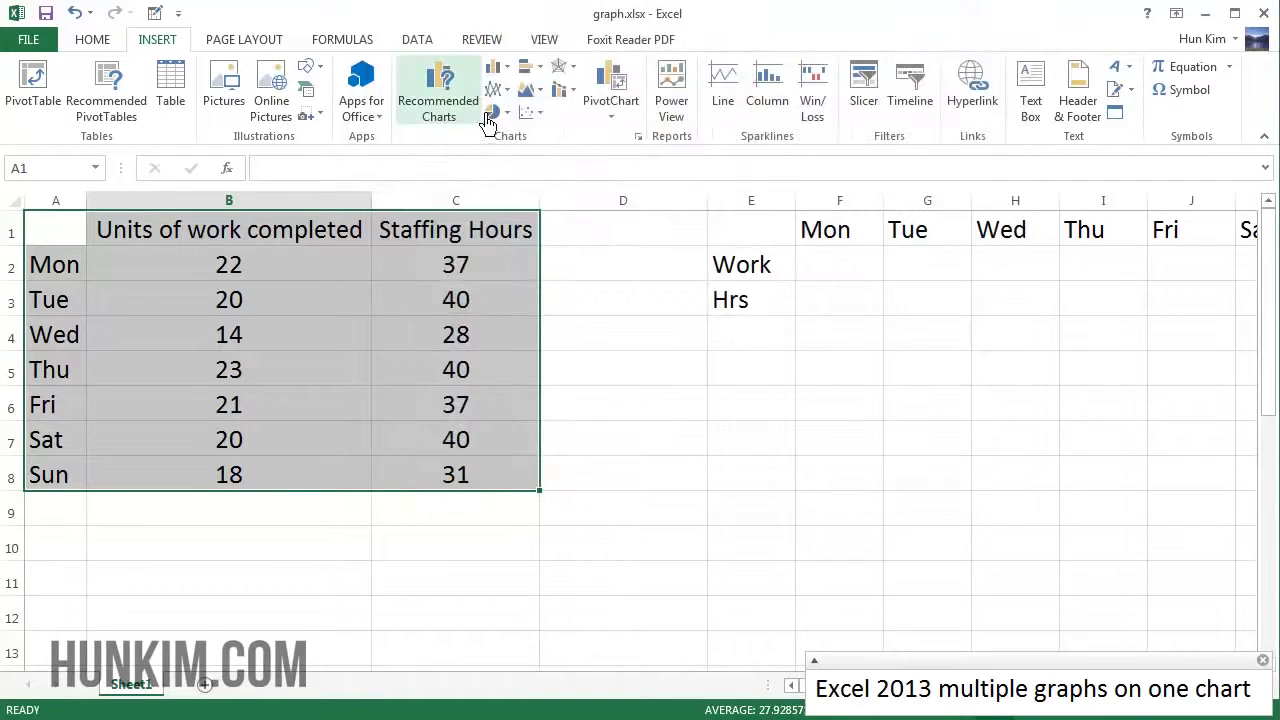
Try a combo chart of A1:C8 with Units of work completed as Clustered Column and Staffing Hours as Line on the secondary axis, and delete it
click(640, 138)
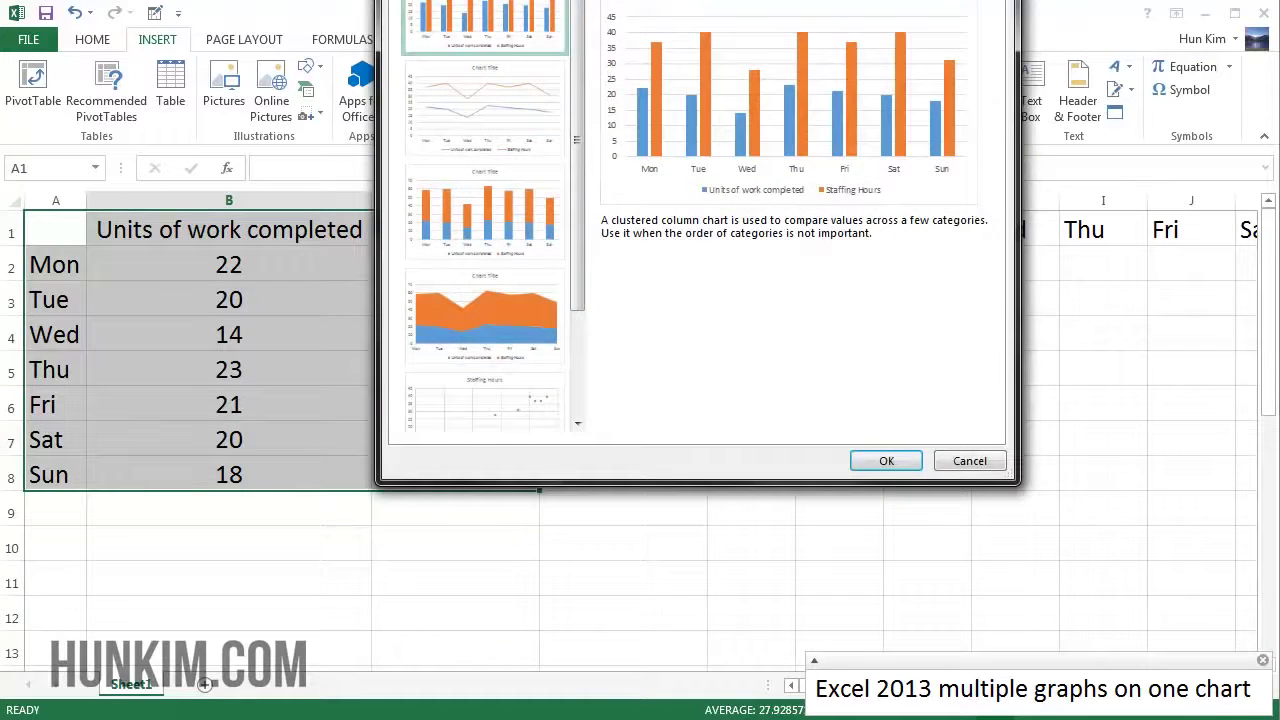
click(530, 0)
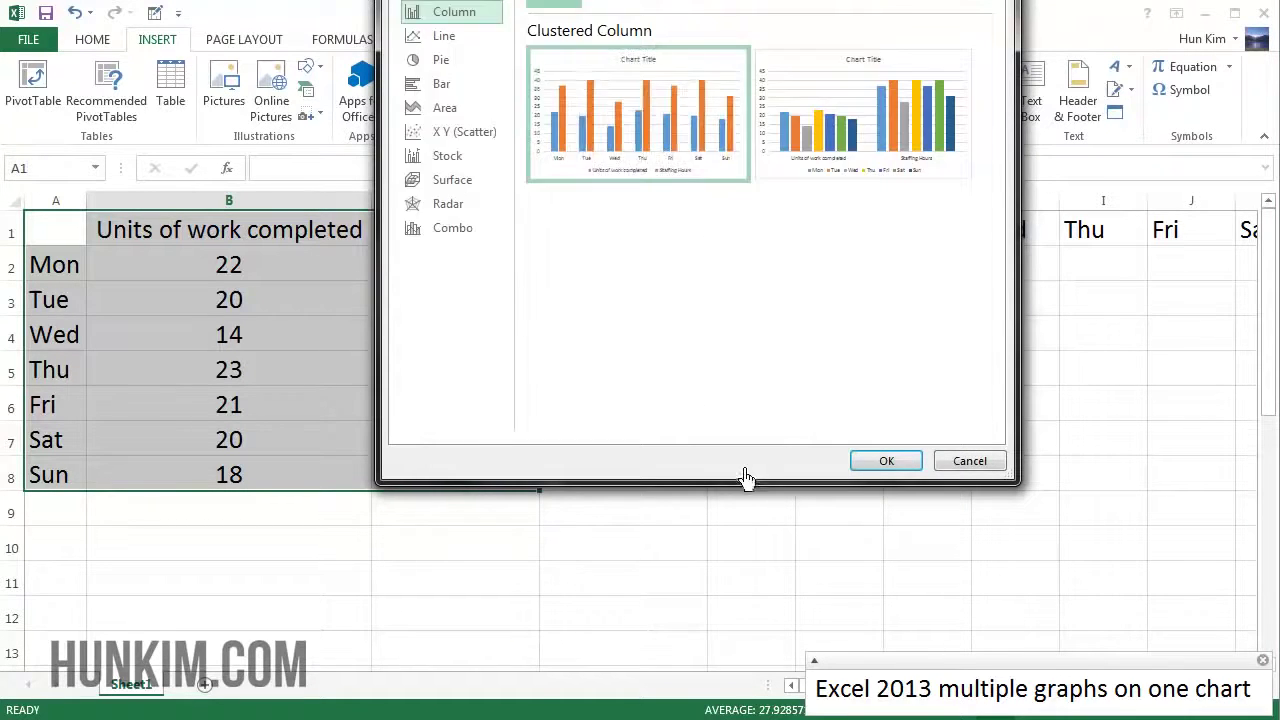
click(453, 232)
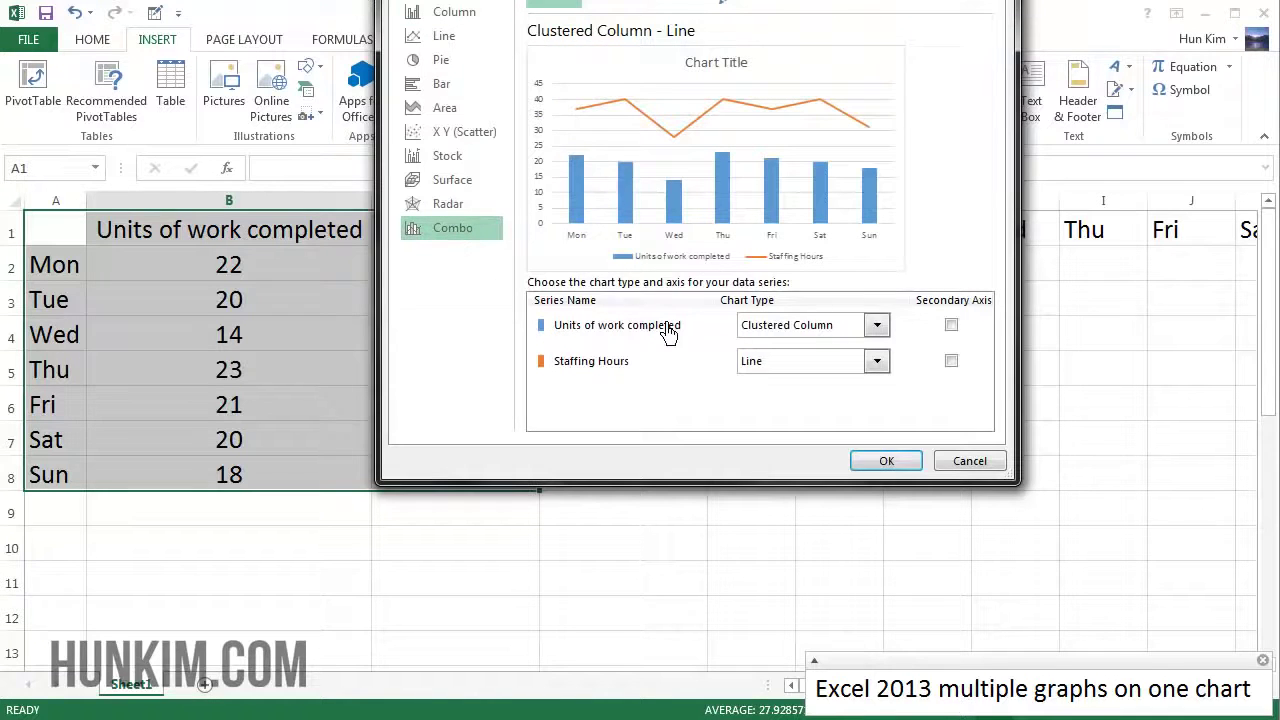
click(964, 368)
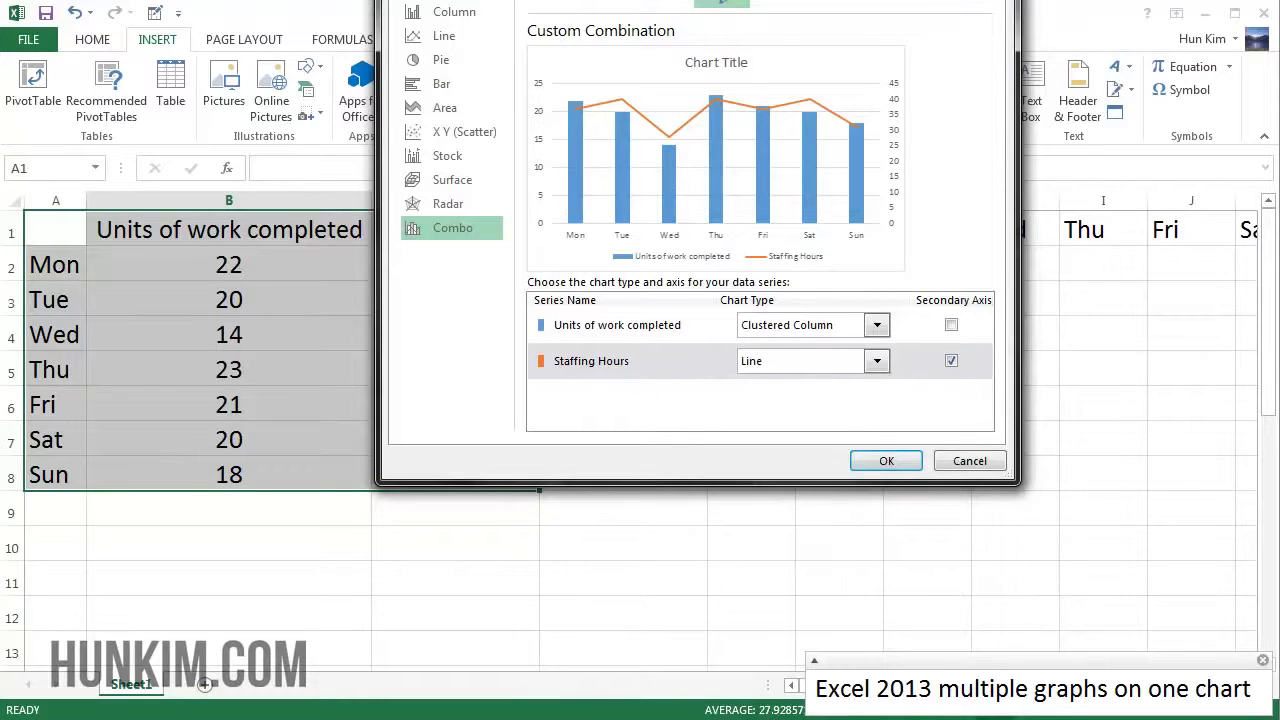
drag(670, 0, 1058, 1)
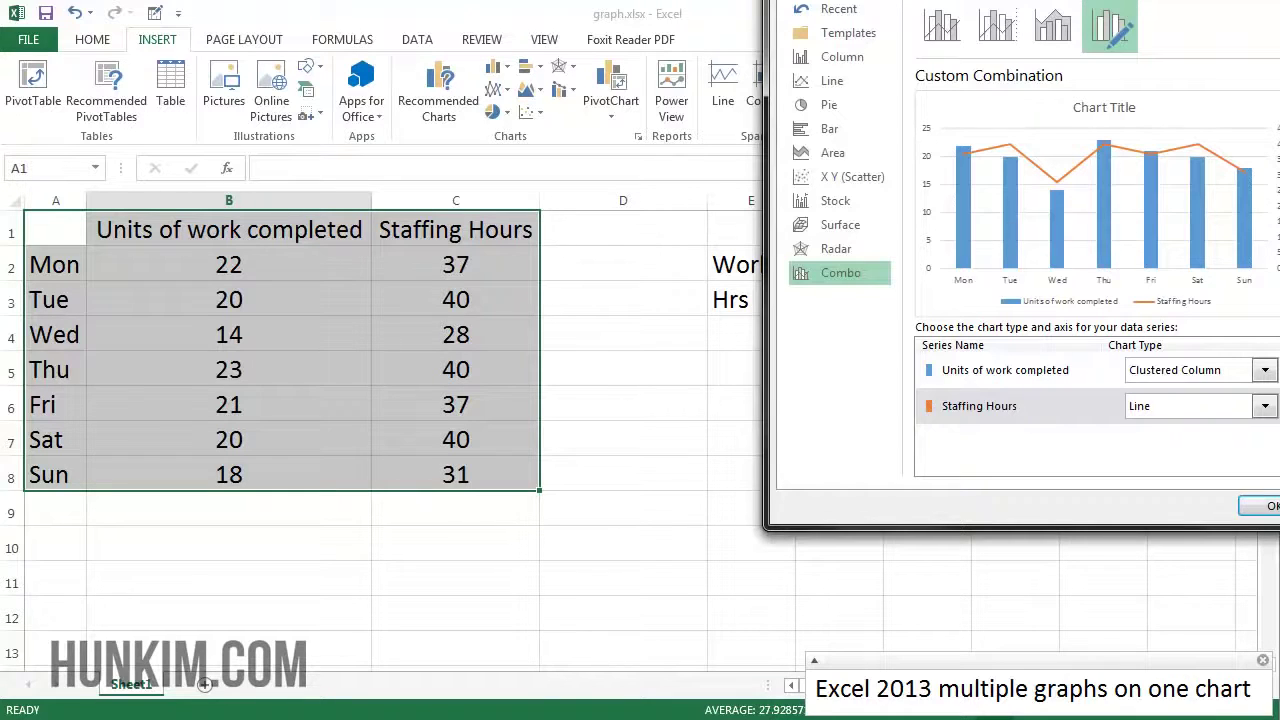
click(1262, 506)
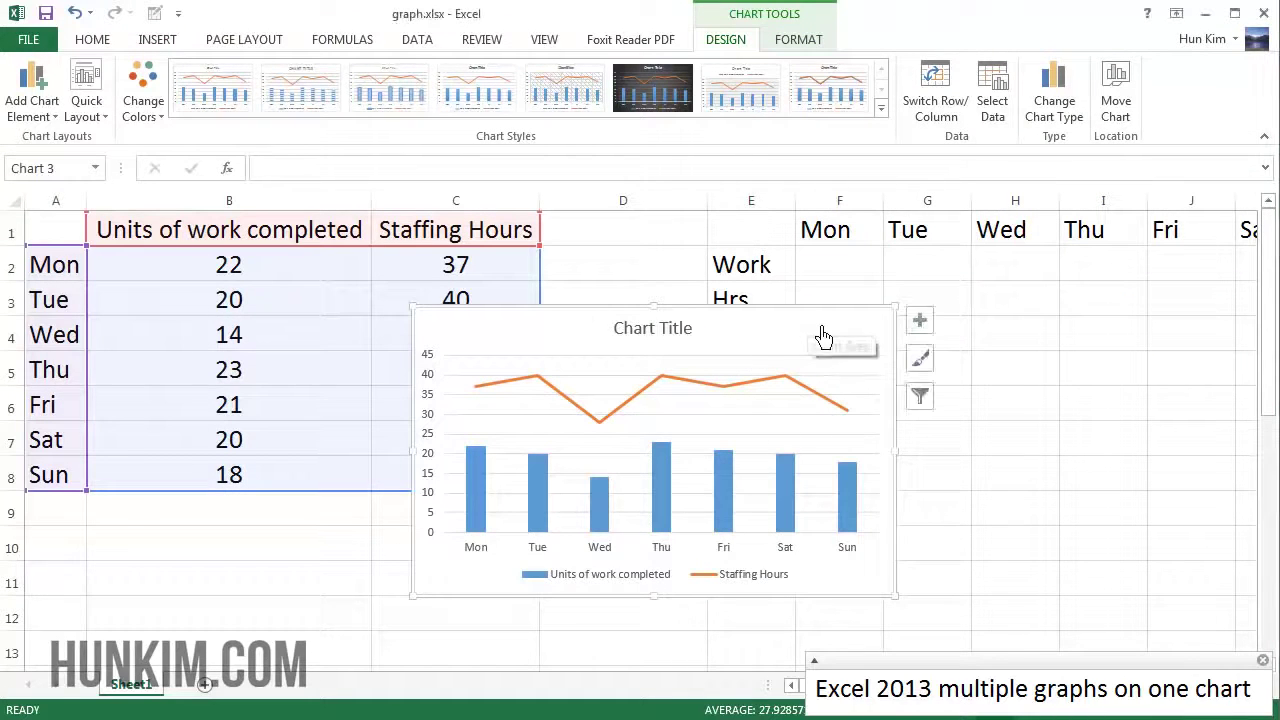
key(Delete)
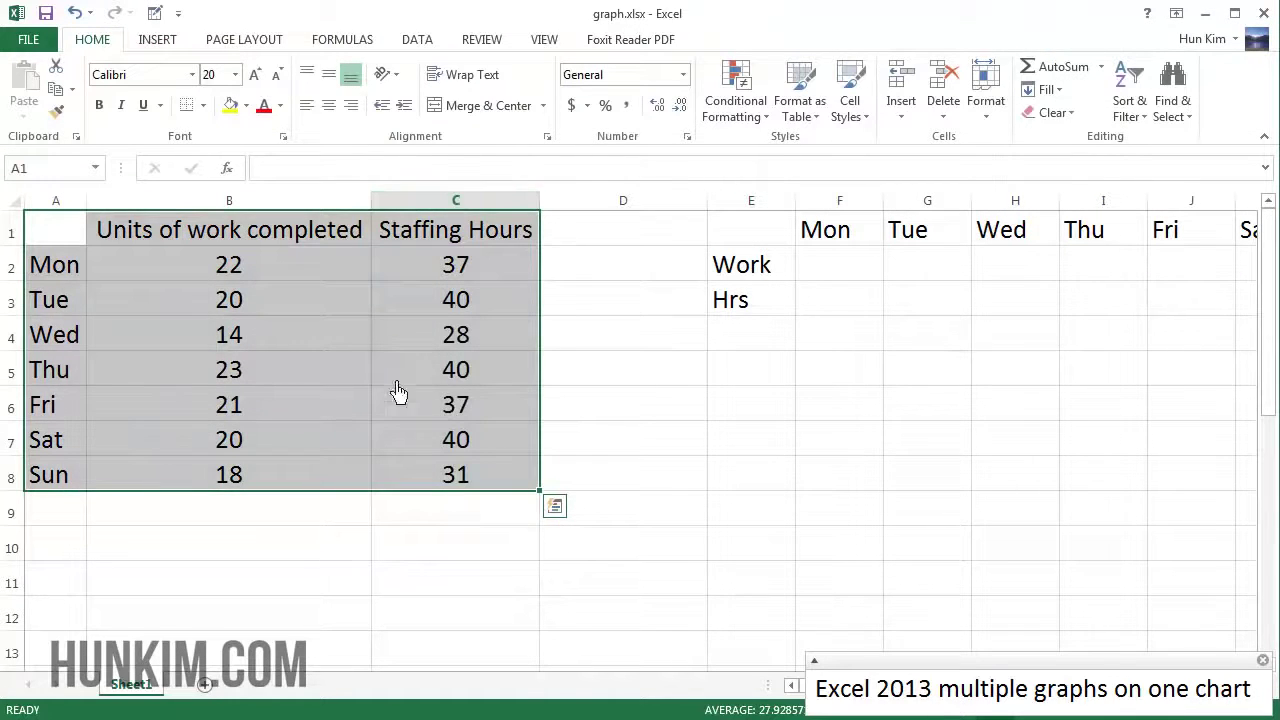
click(214, 552)
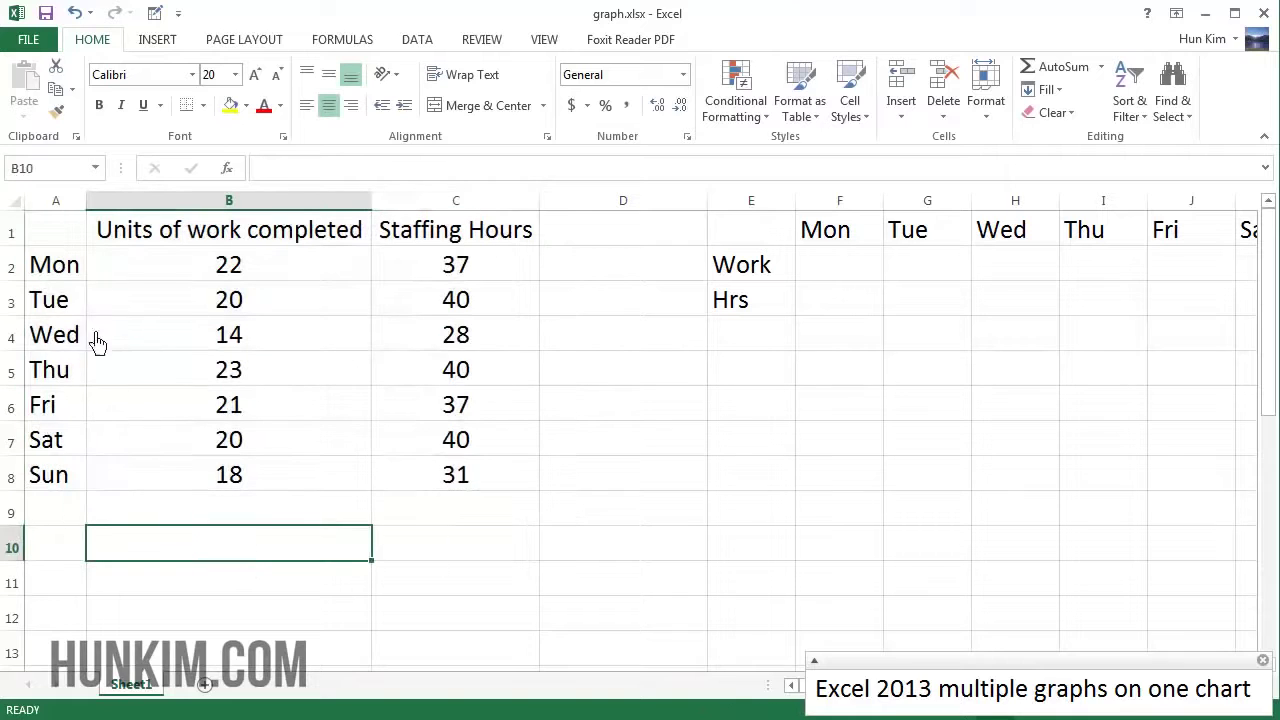
Clear the weekday names below Tue in column A and refill A4:A8 by extending the Mon, Tue series through Sun
drag(63, 336, 70, 512)
key(Delete)
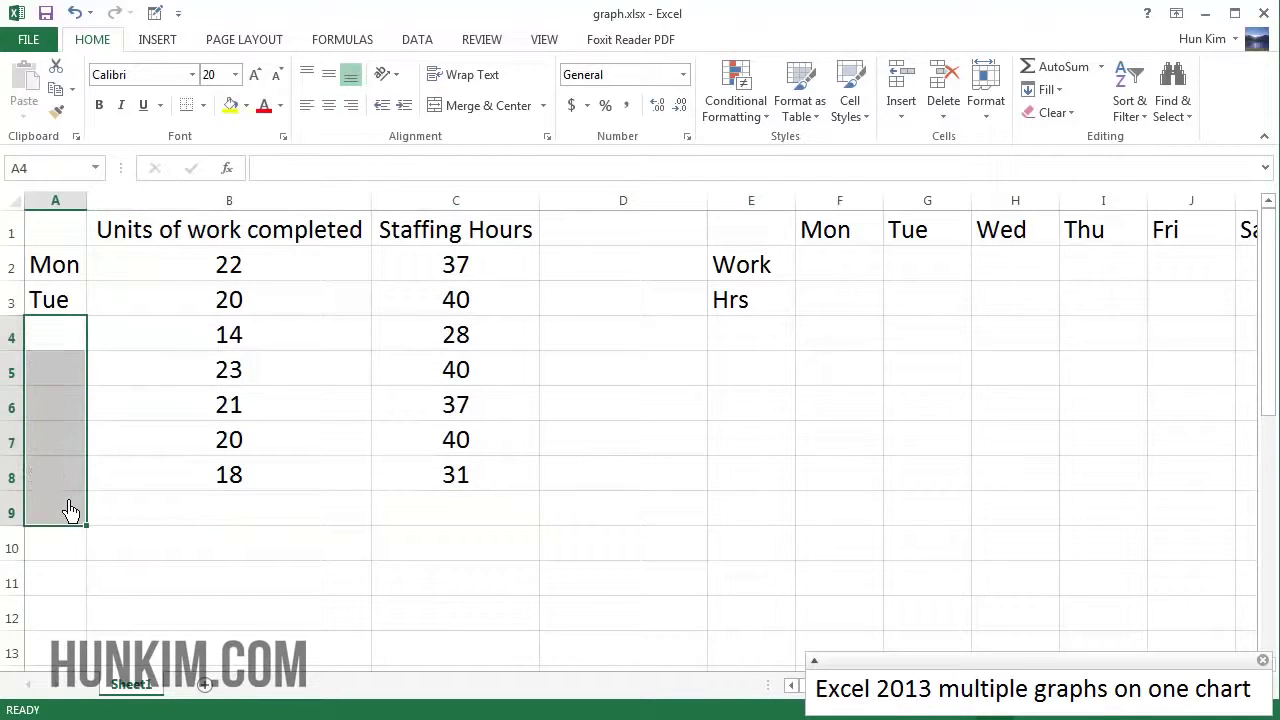
click(72, 271)
drag(72, 271, 74, 310)
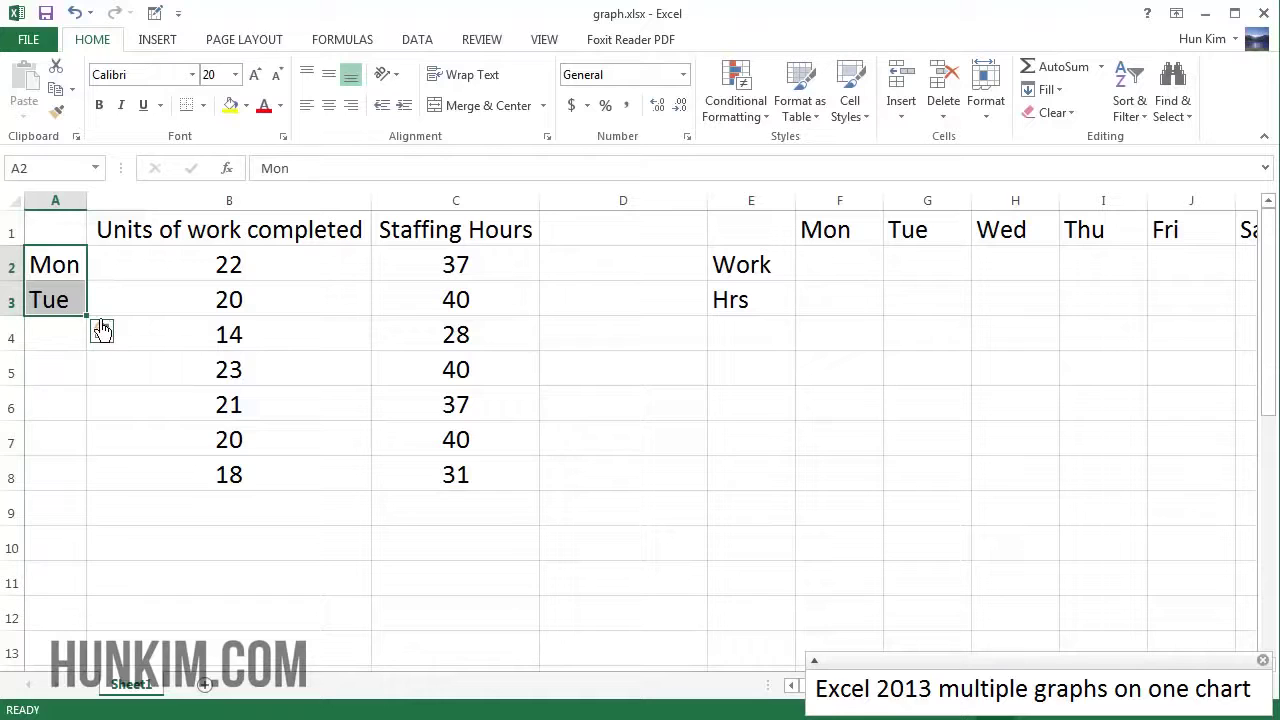
drag(98, 330, 101, 500)
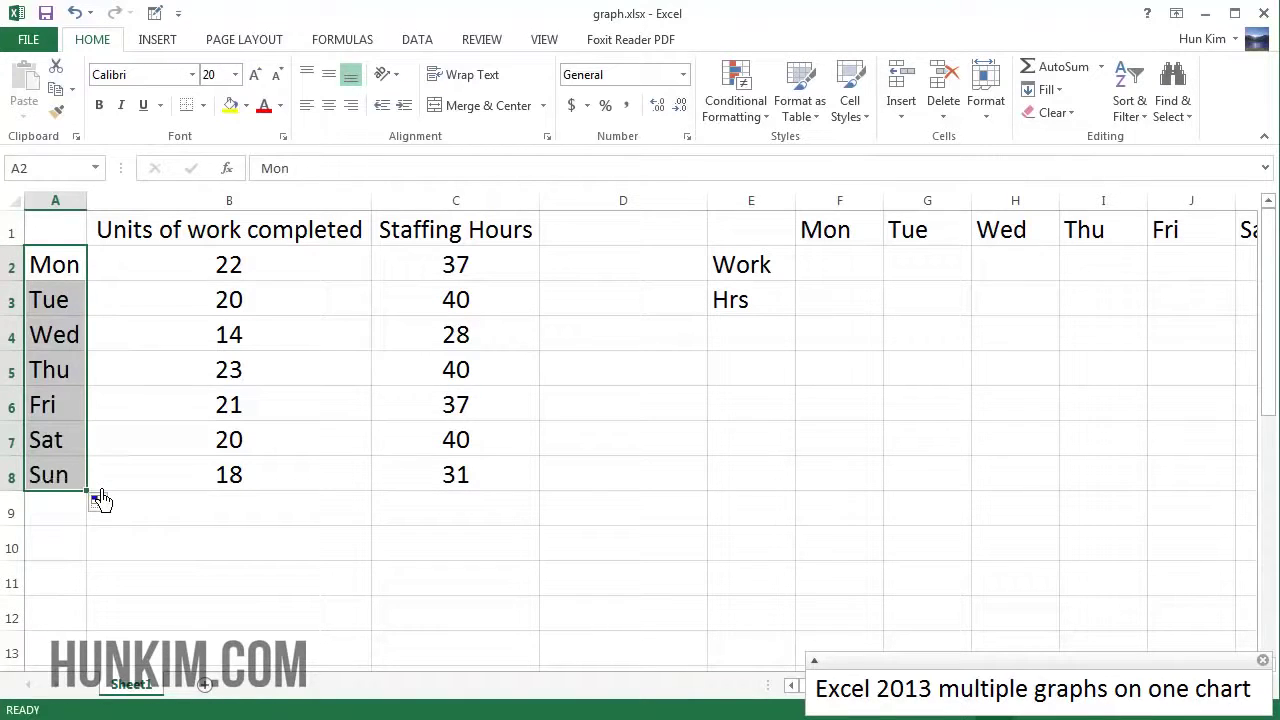
click(180, 345)
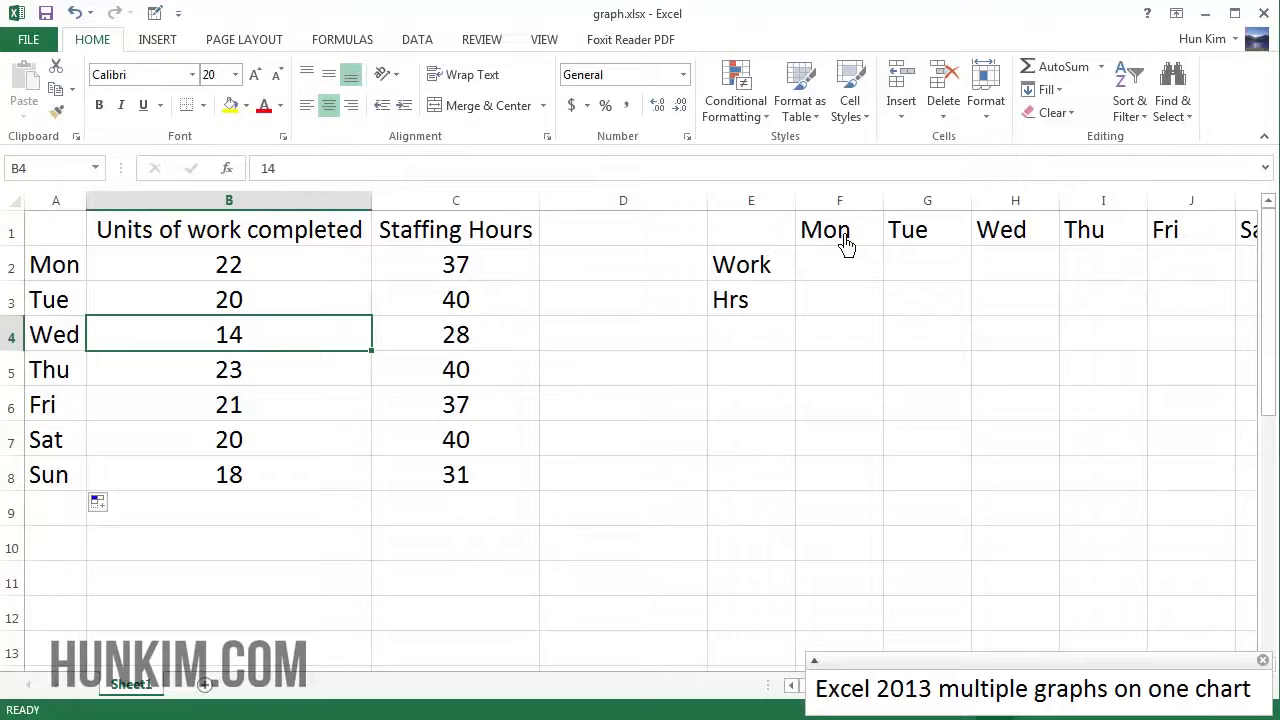
Clear the weekday headings in F1:L1 and replace them with a transposed copy of the weekdays in A2:A8
drag(840, 232, 851, 240)
key(Delete)
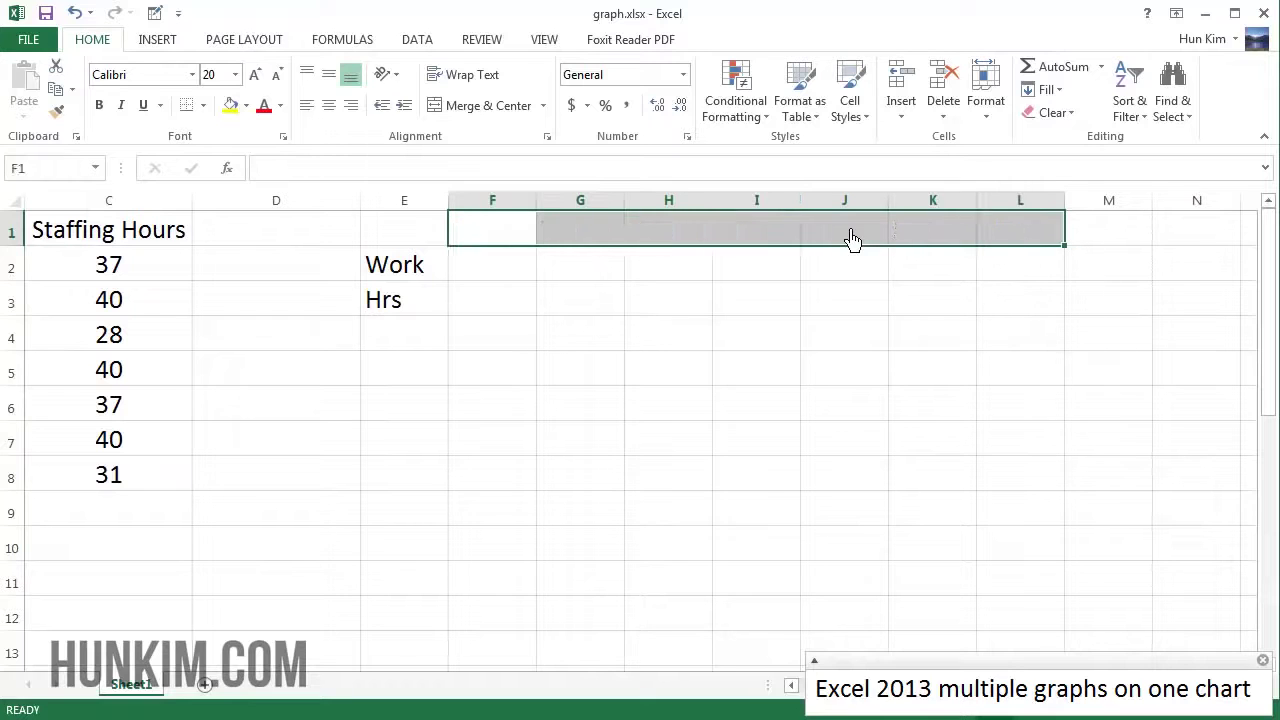
scroll(737, 292, left, 2)
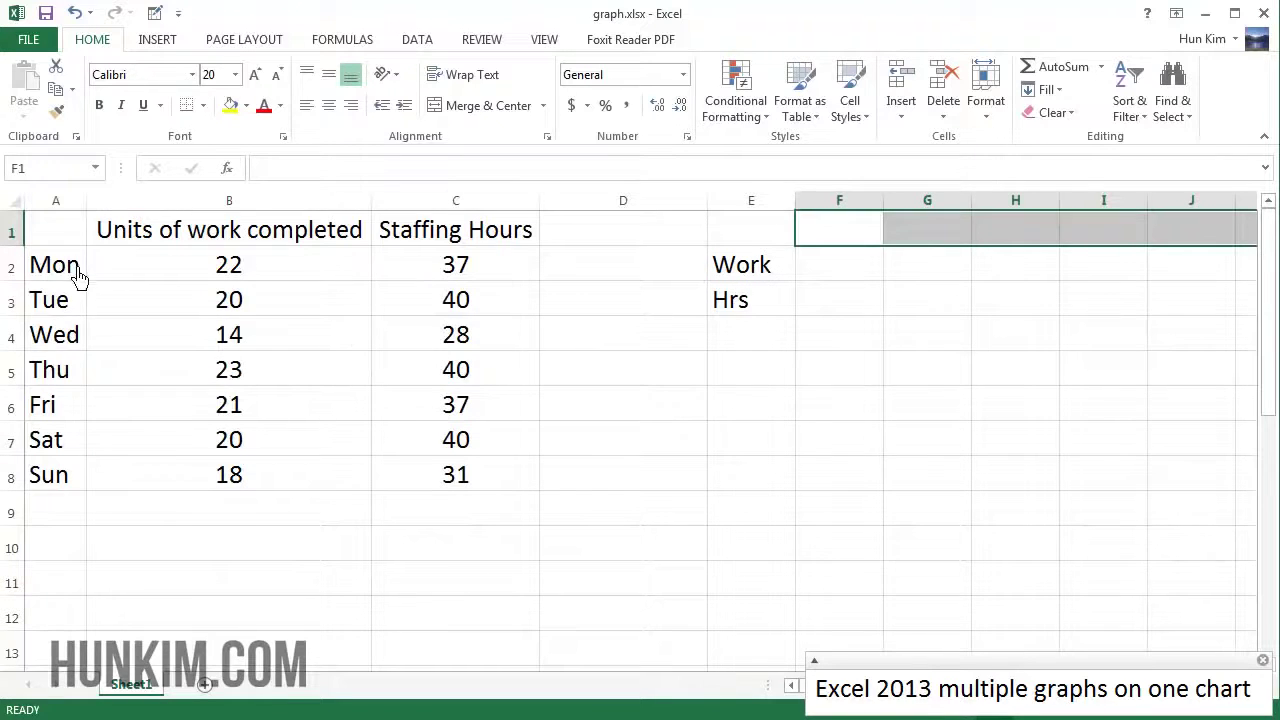
drag(72, 268, 78, 470)
key(ctrl+c)
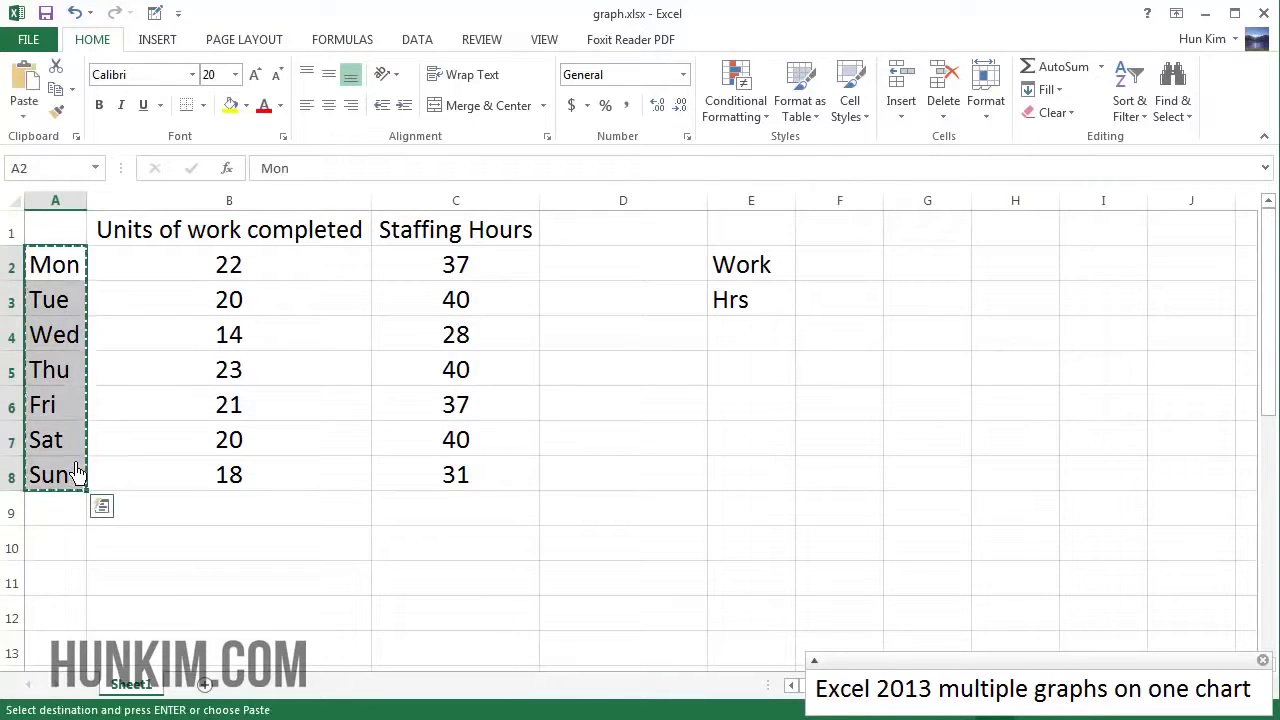
right_click(864, 250)
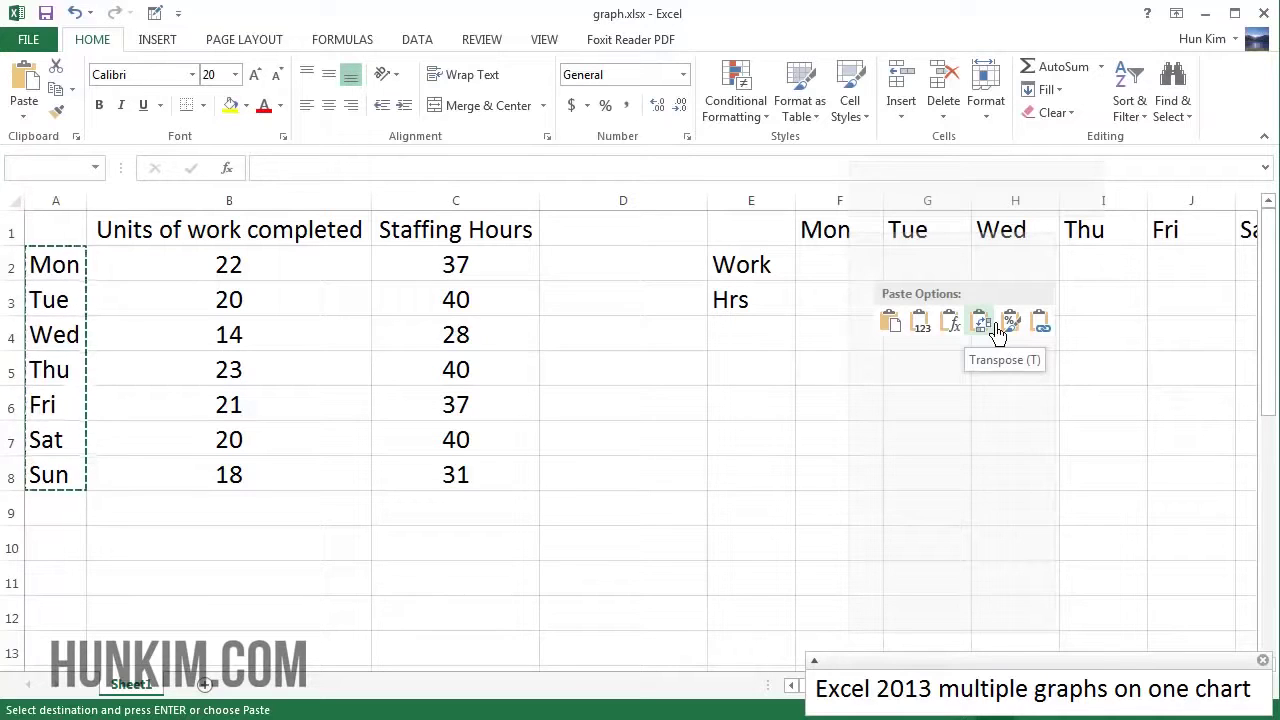
click(997, 330)
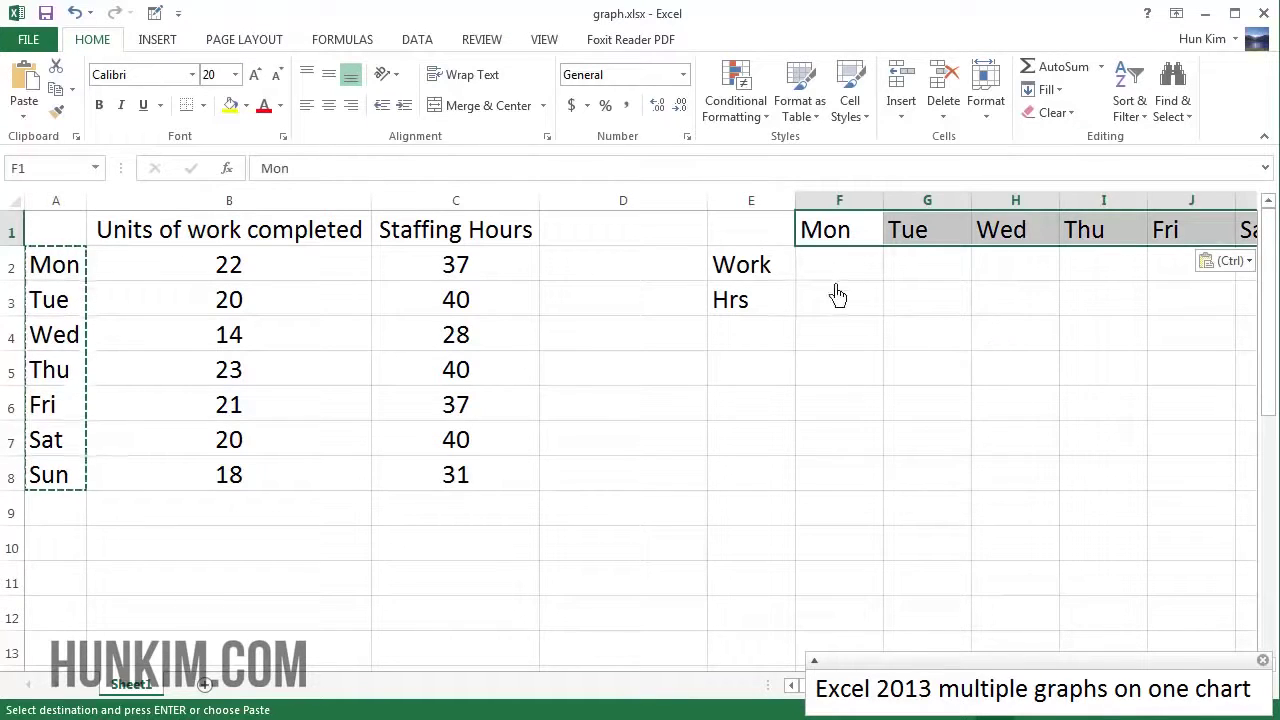
click(740, 282)
click(751, 313)
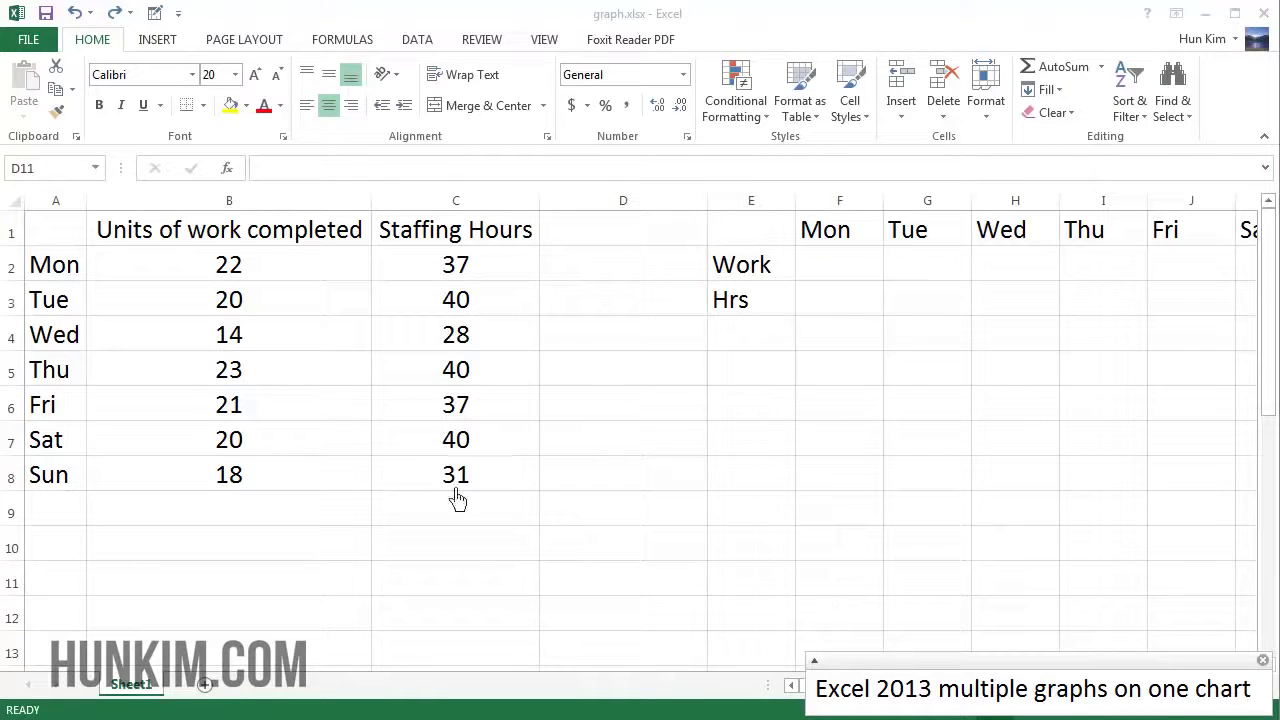
click(334, 450)
click(241, 262)
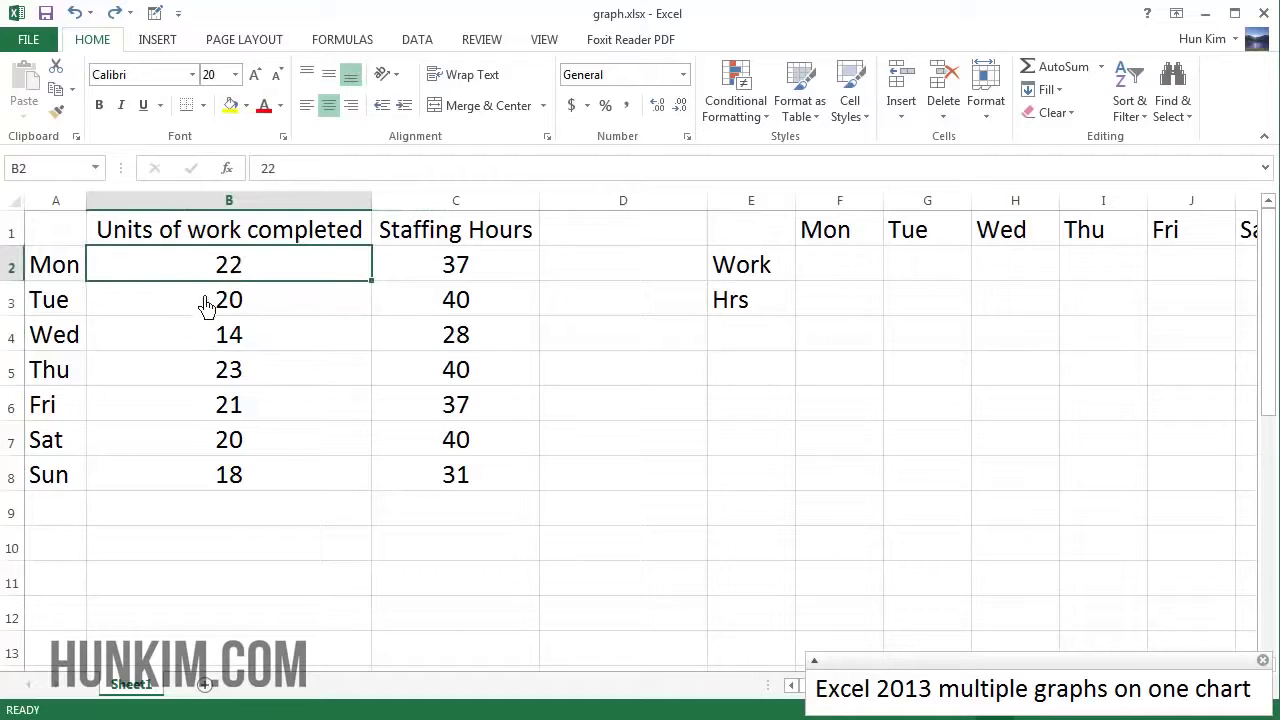
key(Down)
key(Down)
key(Up)
key(Up)
Copy the units of work completed in B2:B8 and paste them transposed into the Work row starting at F2
drag(200, 268, 223, 480)
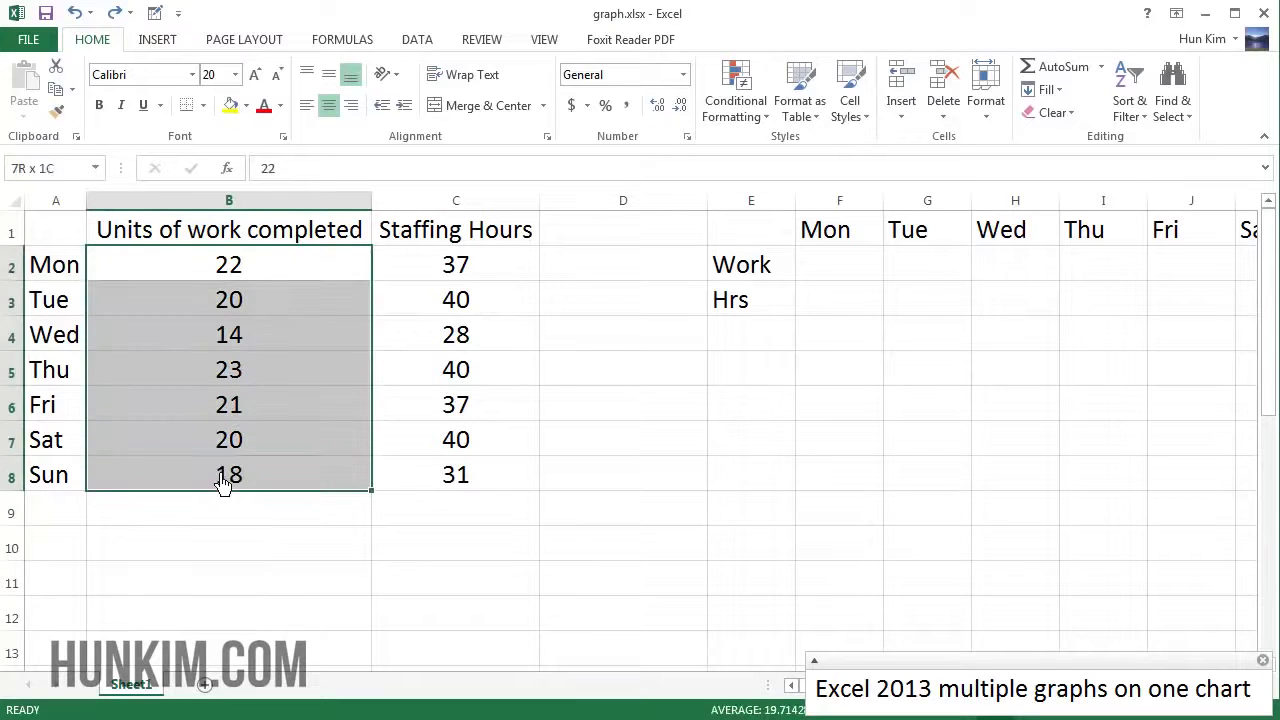
key(ctrl+c)
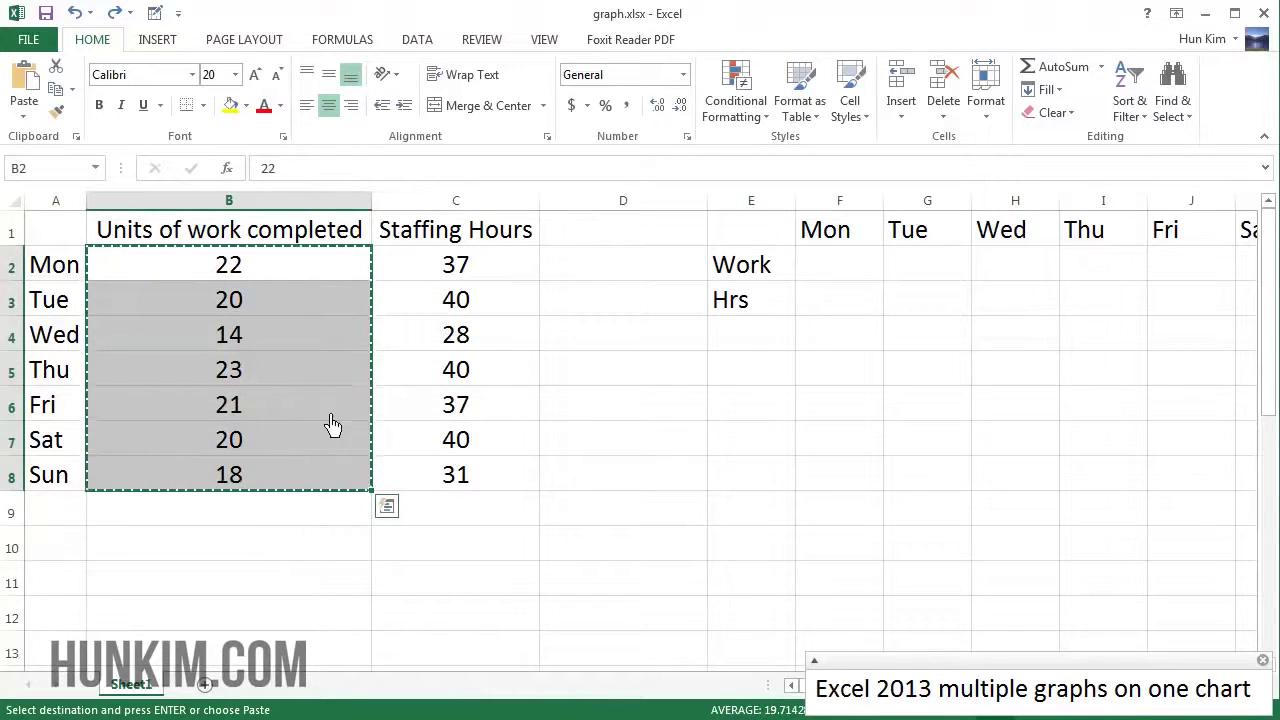
right_click(869, 279)
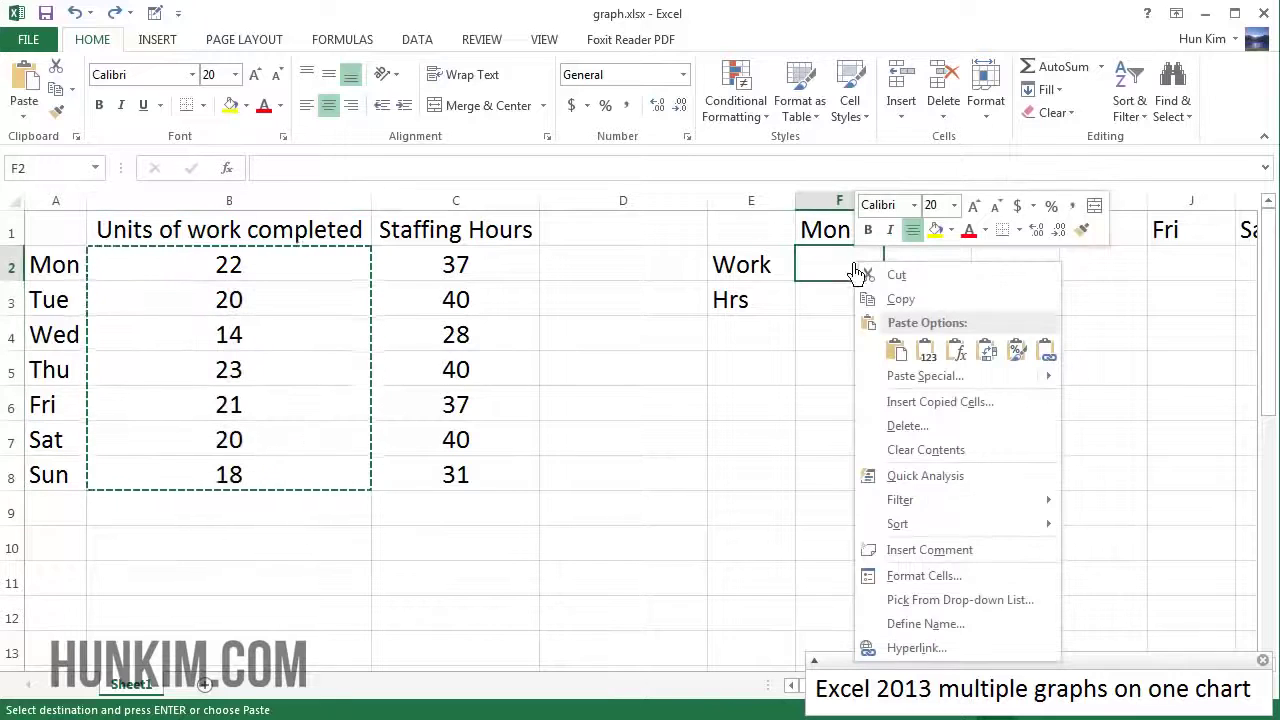
click(995, 362)
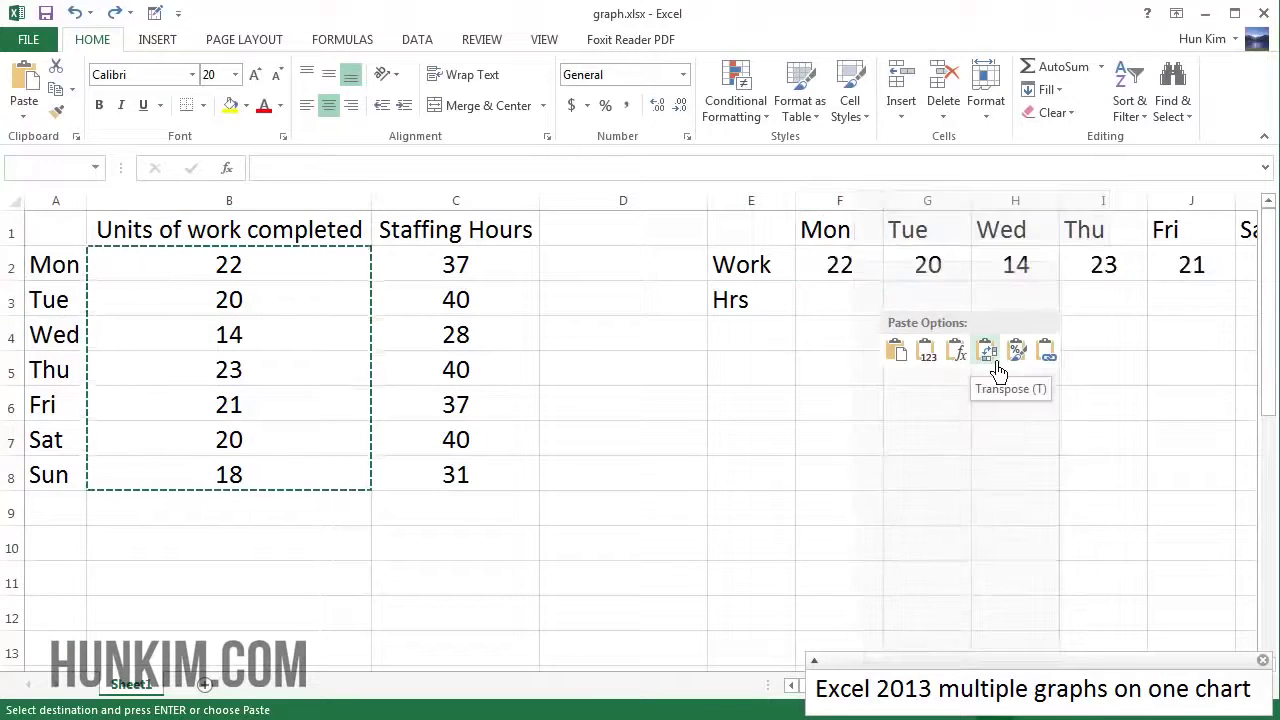
Copy the work and staffing hours values in B2:C8 together and paste them transposed into the Work and Hrs rows starting at F2
key(Escape)
key(Escape)
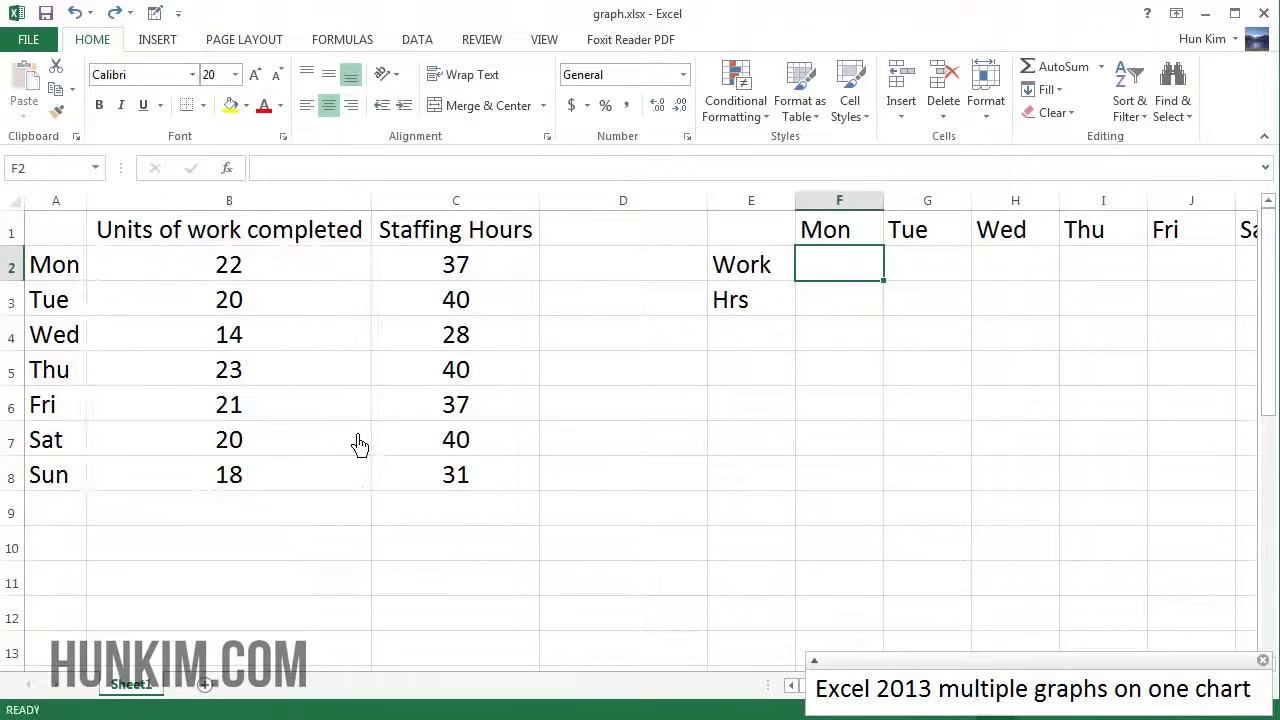
drag(256, 283, 480, 506)
key(ctrl+c)
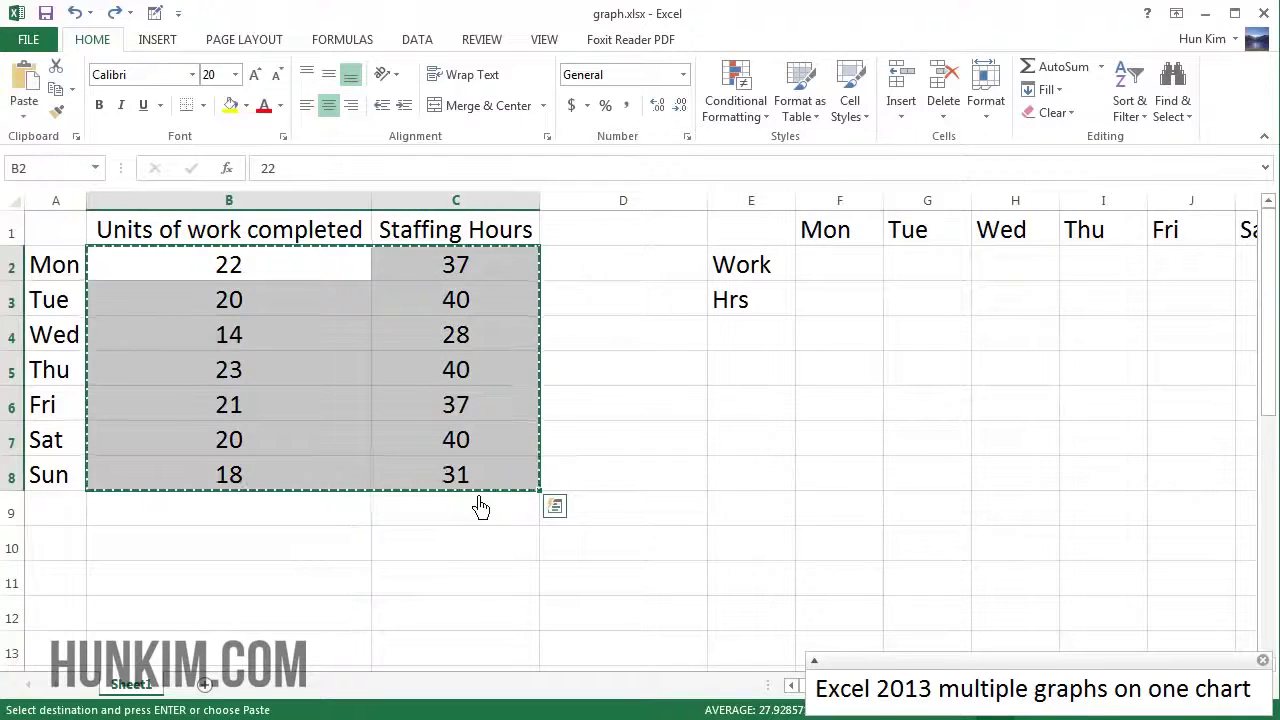
right_click(834, 271)
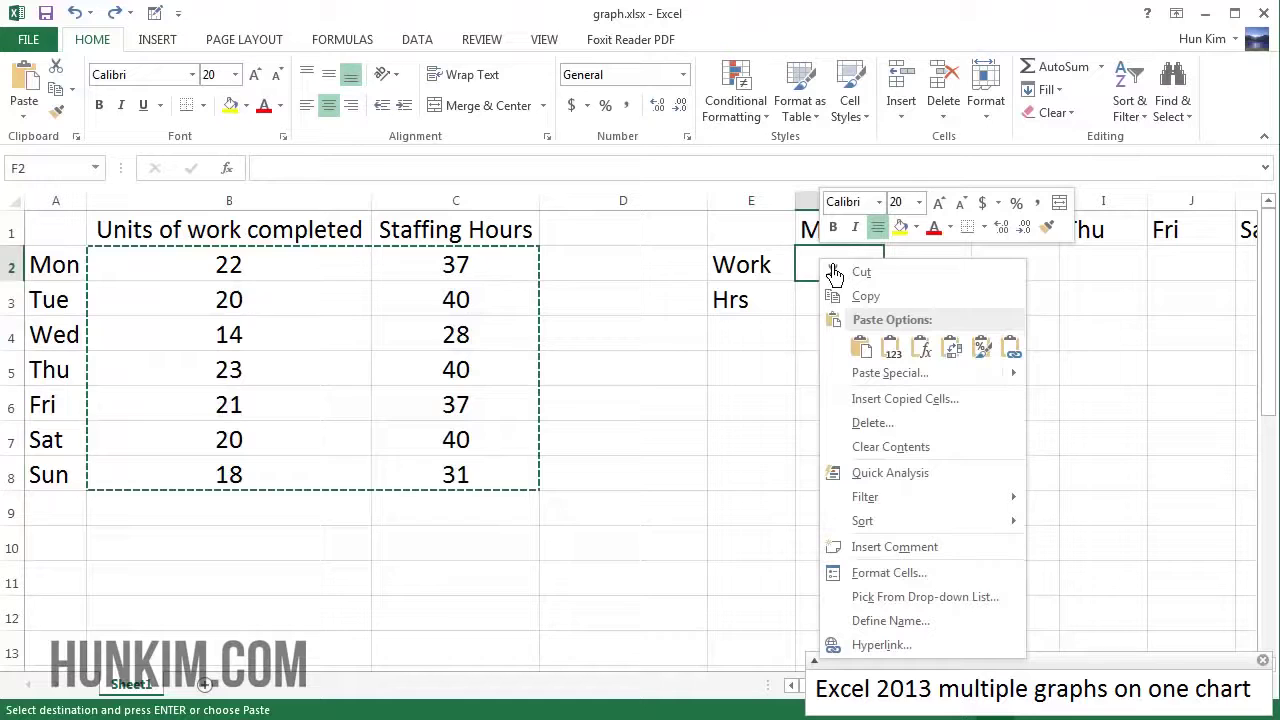
click(952, 347)
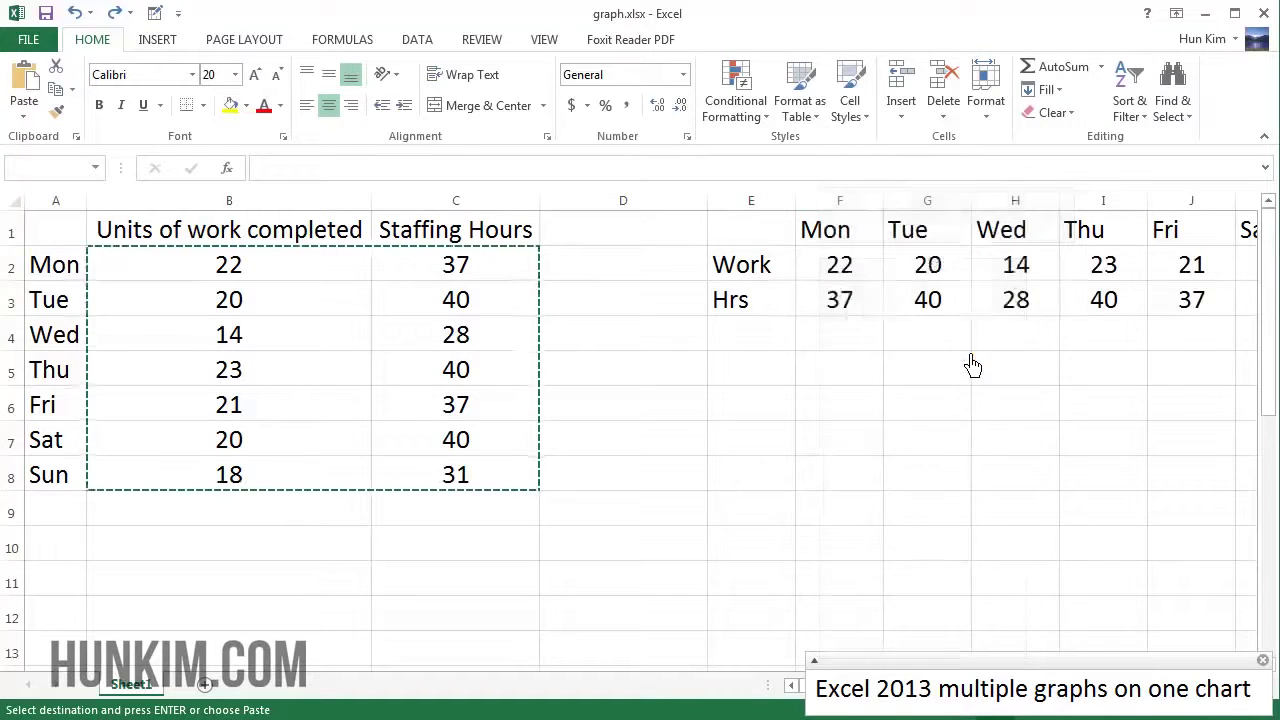
click(969, 473)
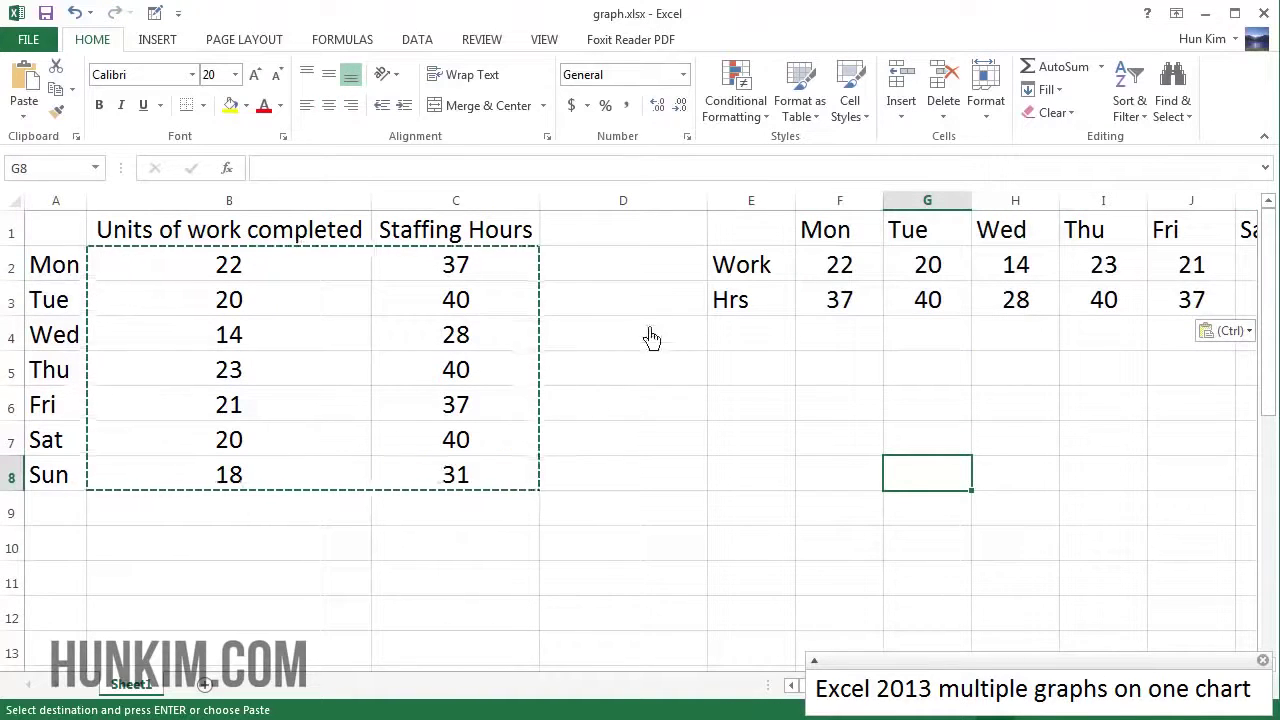
Insert a Clustered Column - Line combo chart from E1:L3, with Work as Clustered Column and Hrs as Line
click(830, 270)
drag(762, 233, 1063, 296)
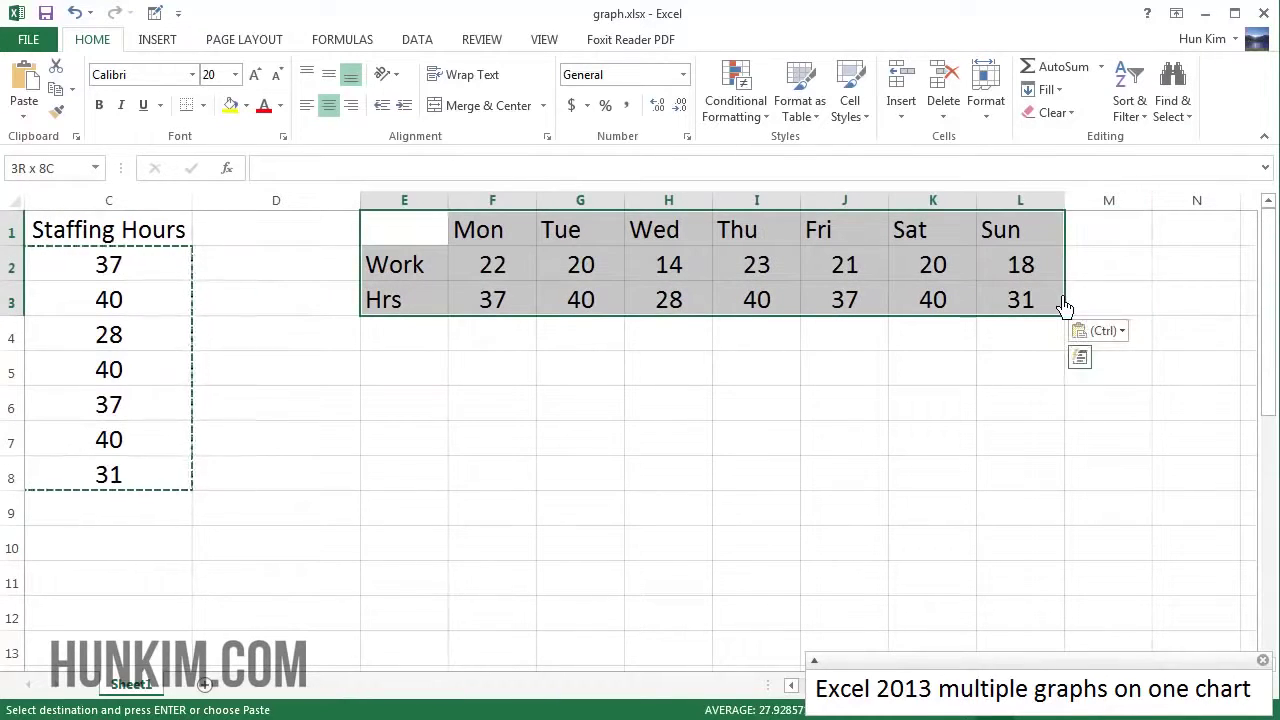
click(157, 40)
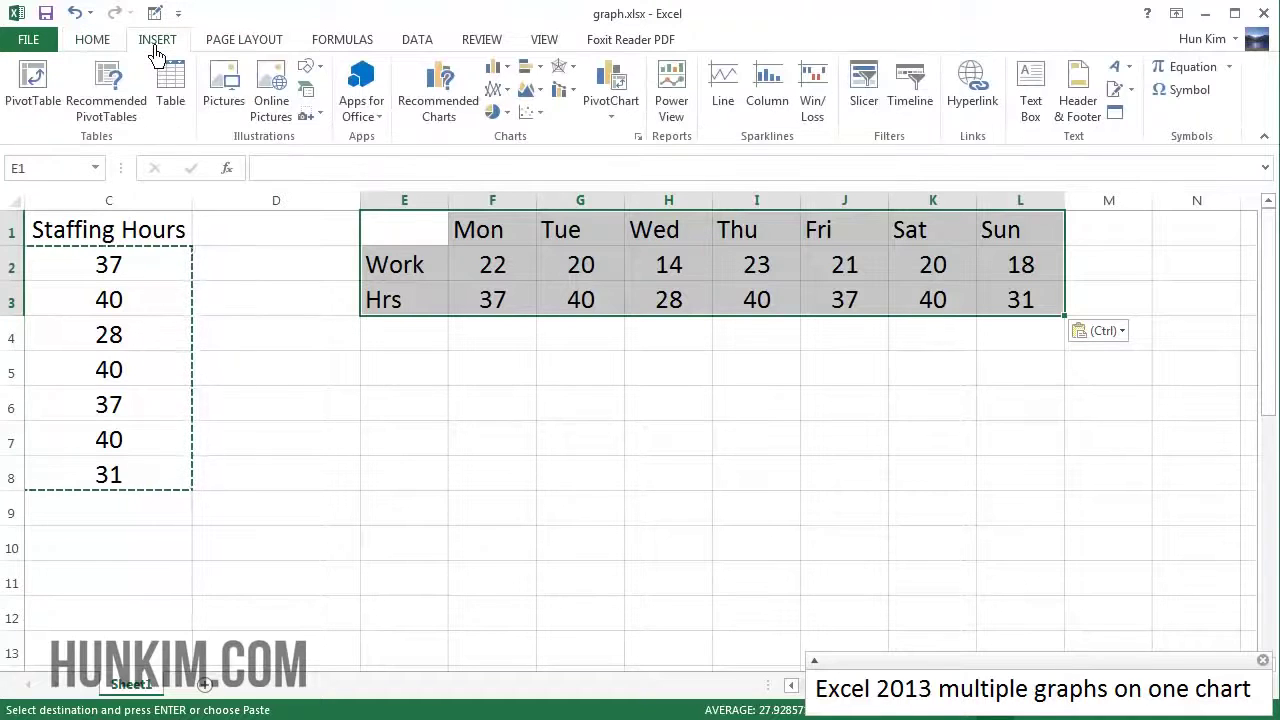
click(458, 95)
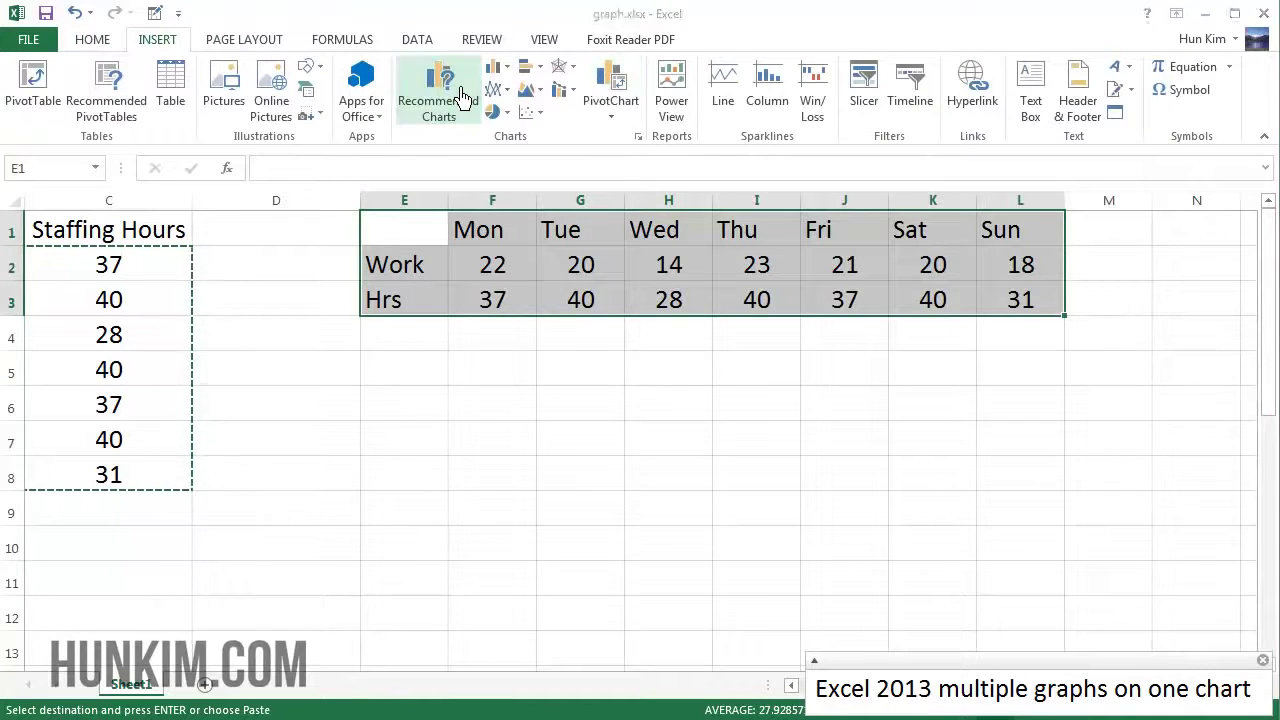
click(924, 0)
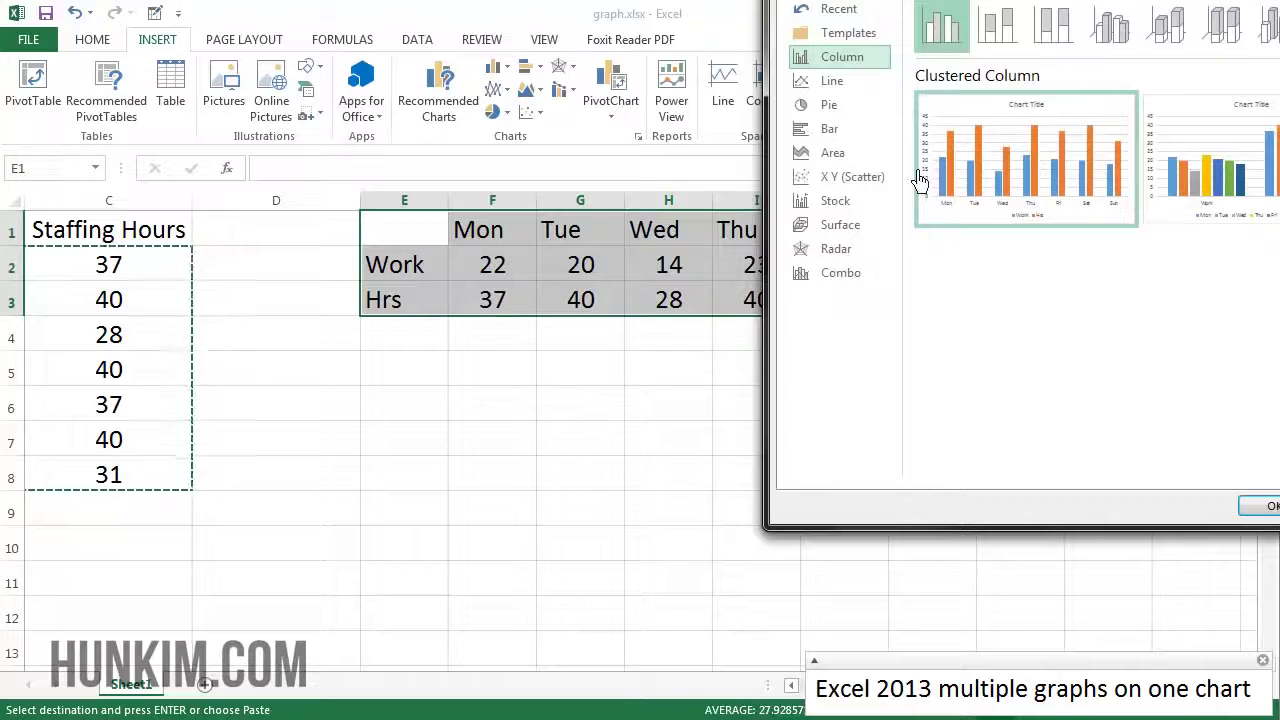
click(860, 289)
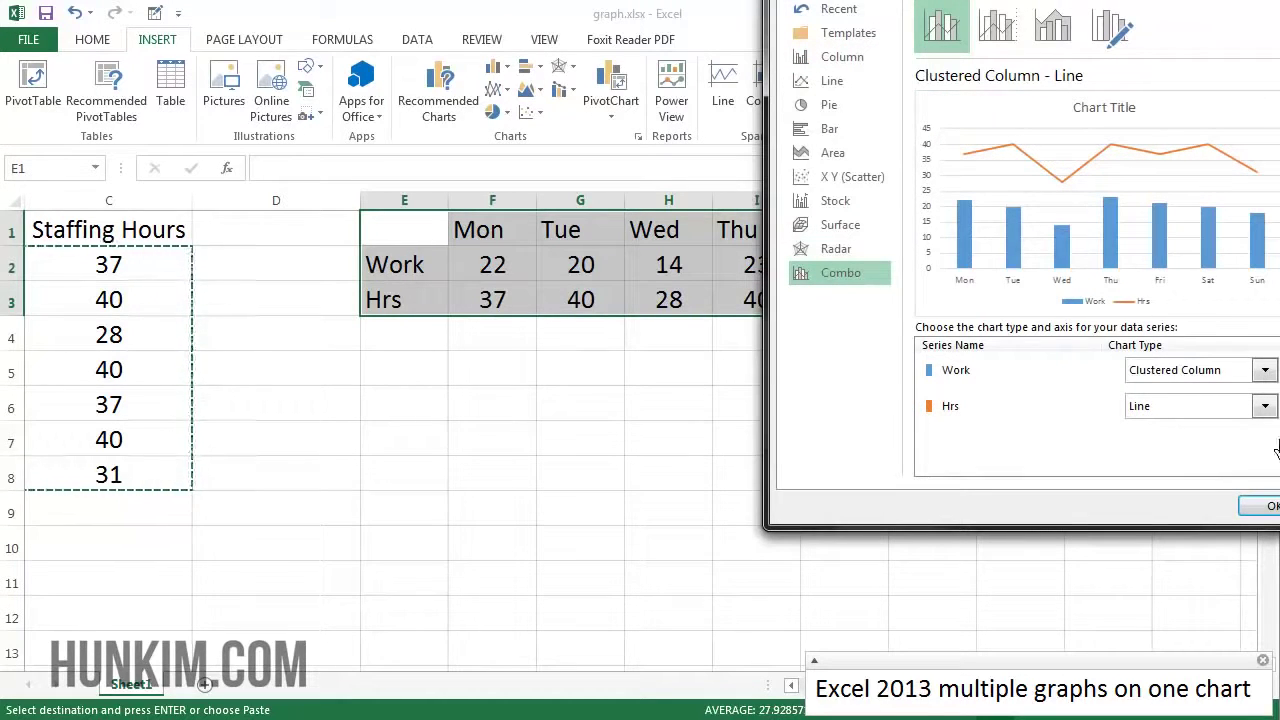
click(1262, 506)
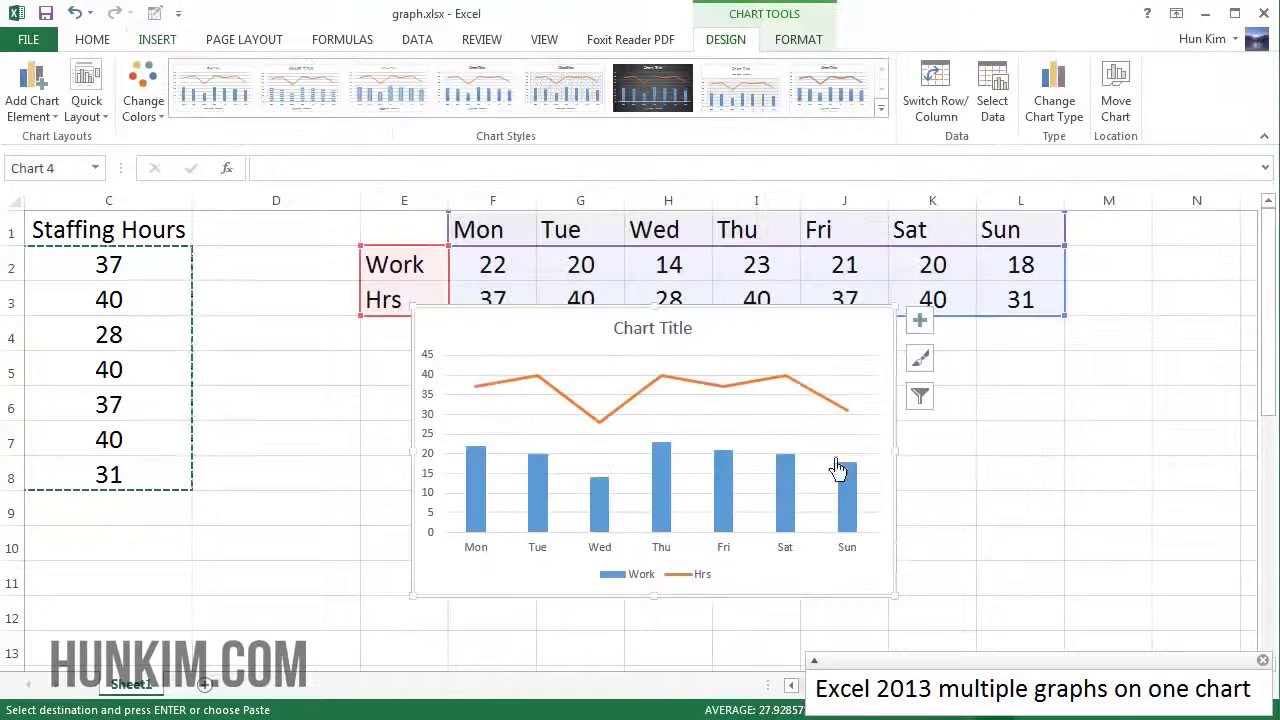
Try moving the combo chart up over the table and stretching its width into column L, and restore its original position and width
drag(778, 341, 628, 196)
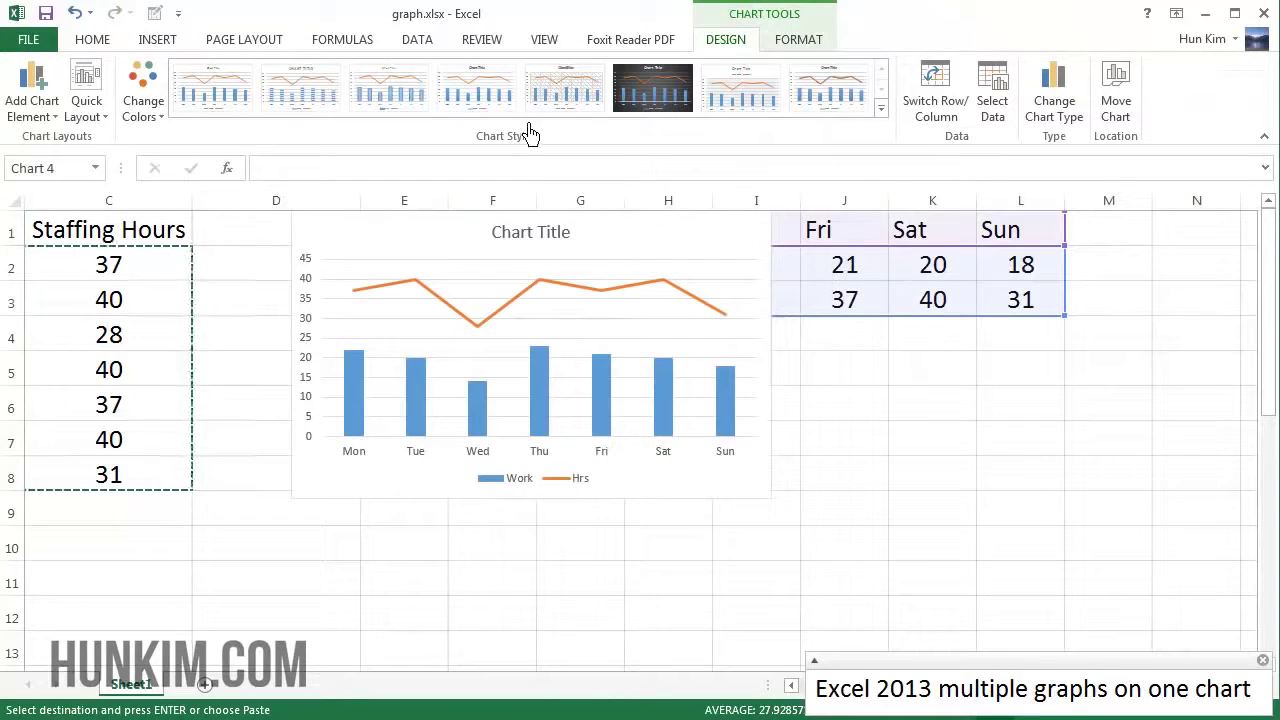
drag(538, 172, 660, 268)
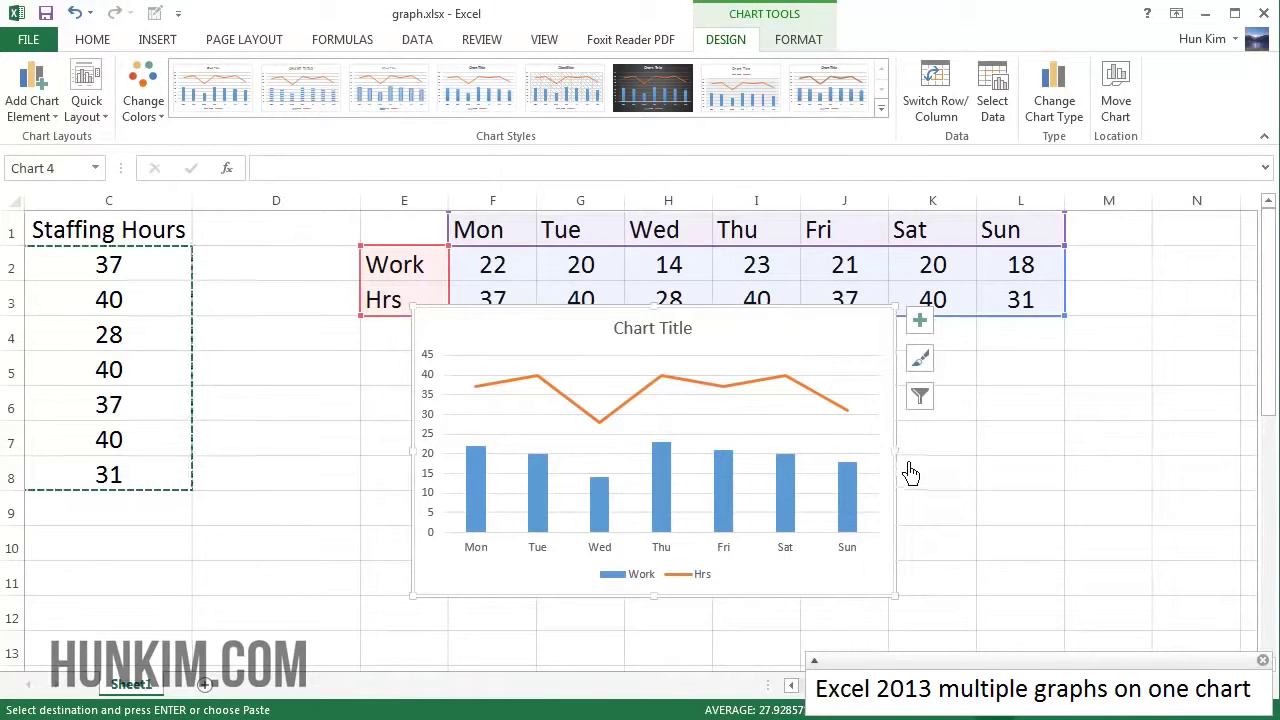
drag(912, 469, 1040, 467)
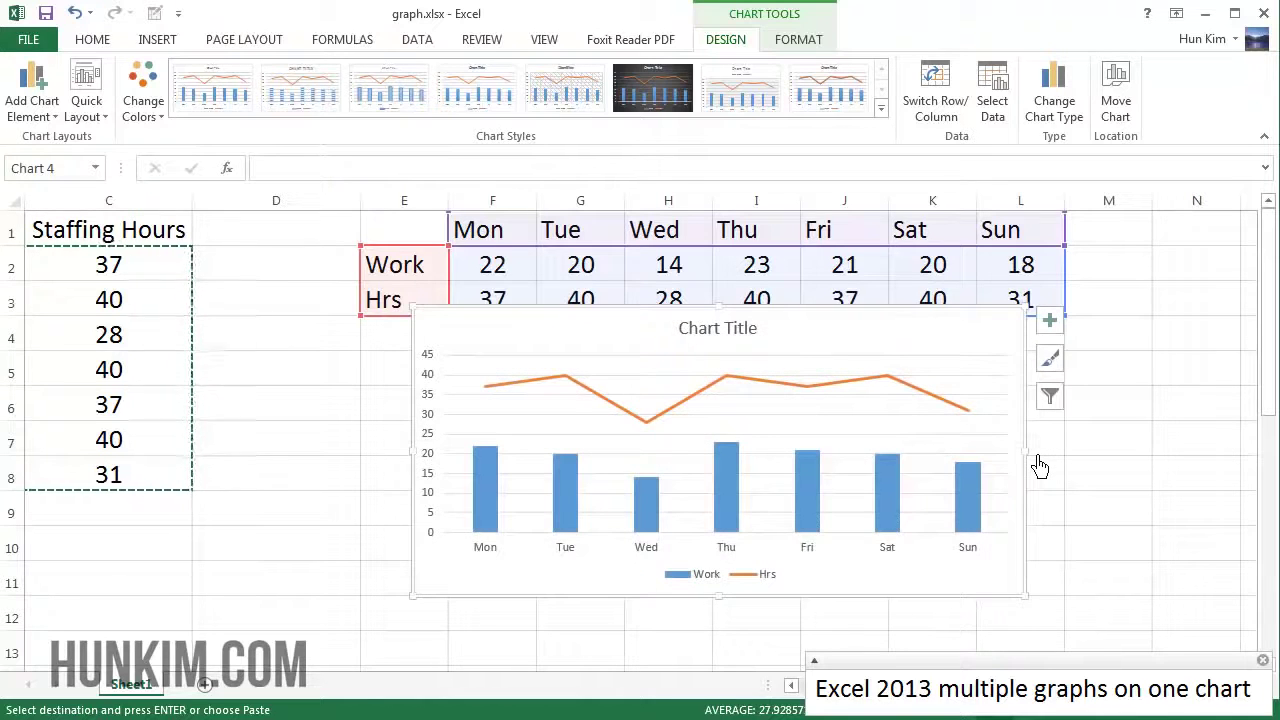
key(ctrl+z)
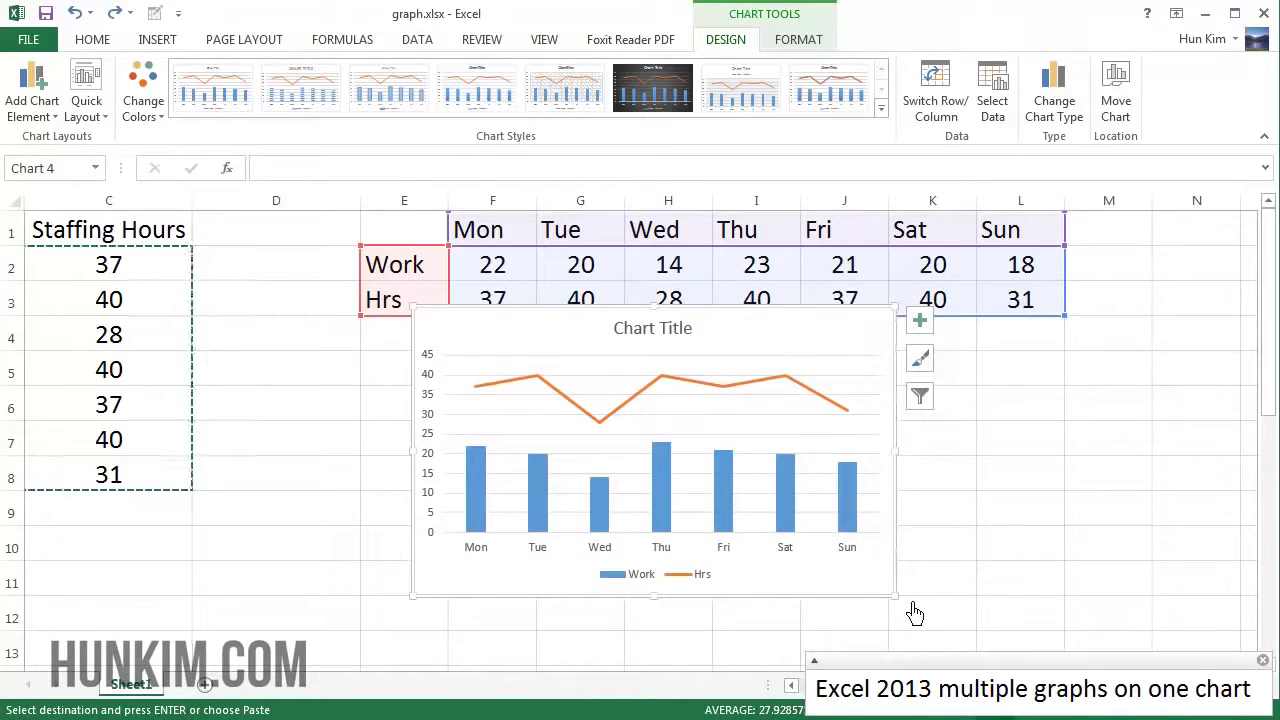
Enlarge the combo chart in both width and height and place it below the horizontal table, starting at row 5
drag(896, 598, 980, 645)
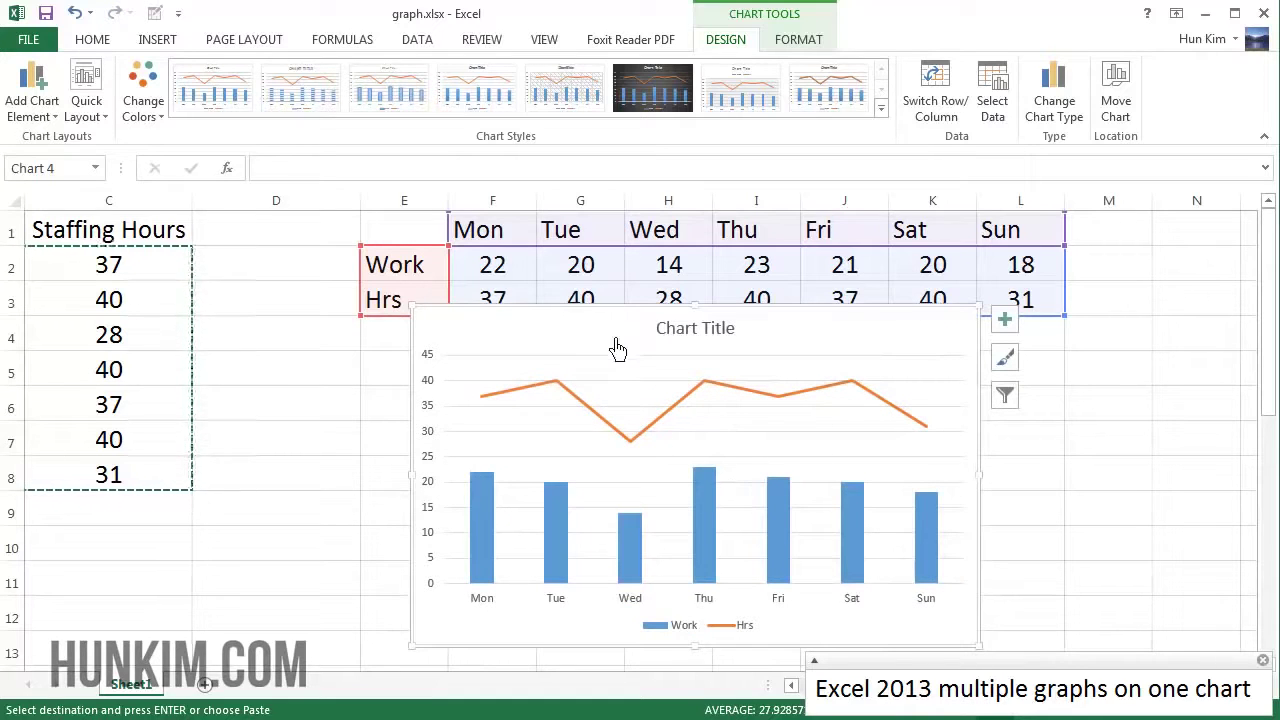
drag(617, 347, 487, 411)
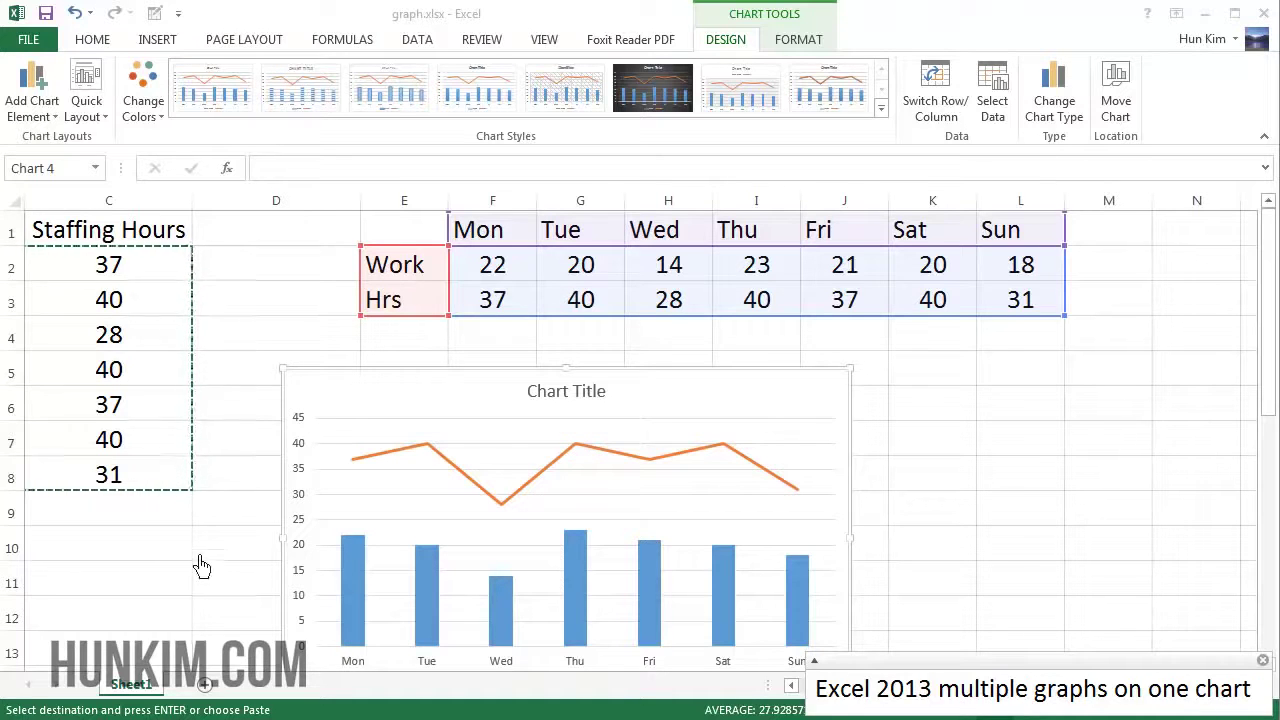
click(166, 562)
key(Home)
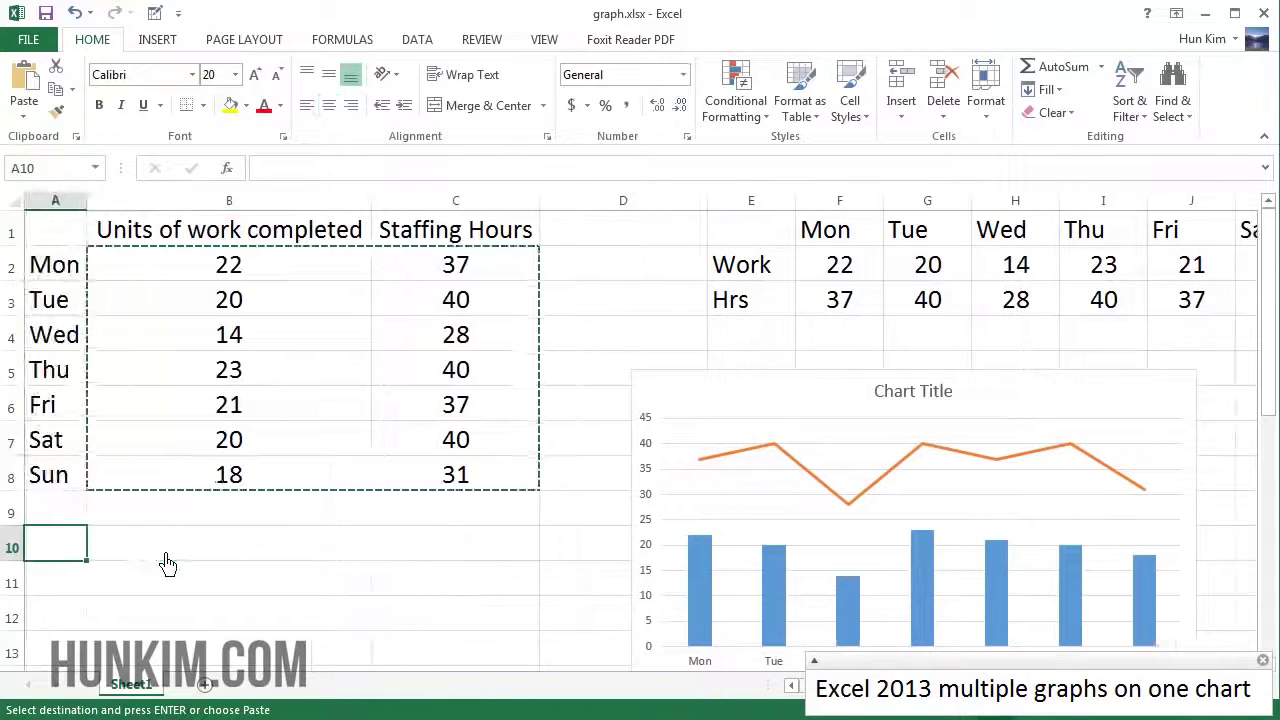